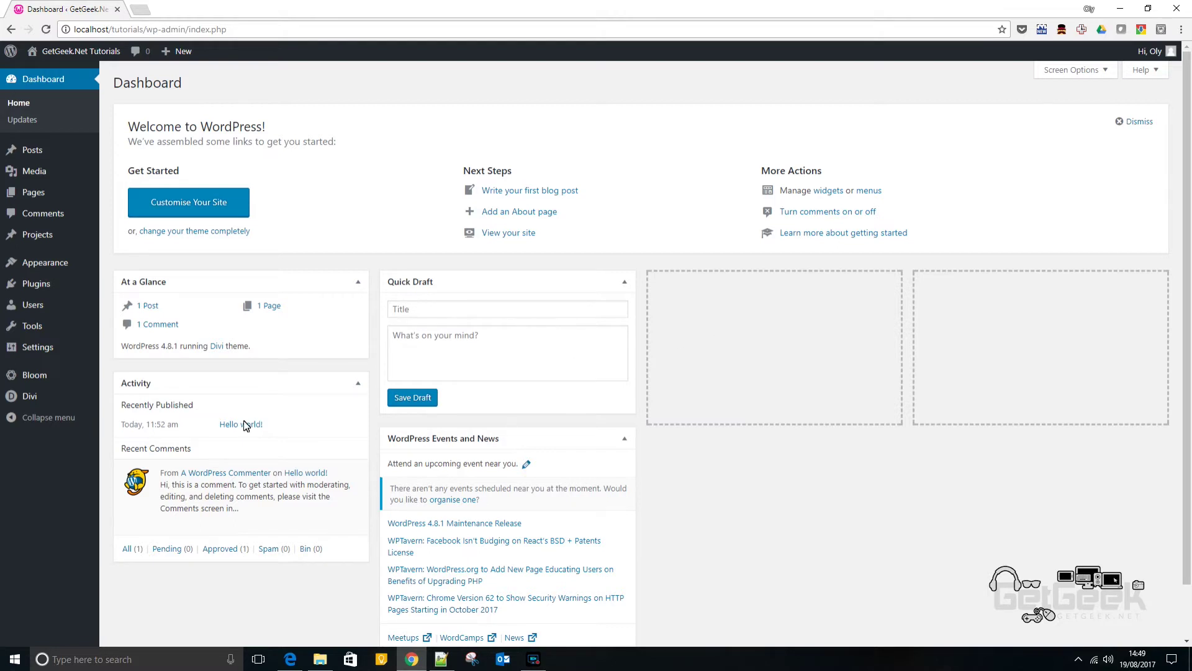
From Bloom's Optin Forms page, start a new optin and pick the Fly In type.
mouse_move(70, 379)
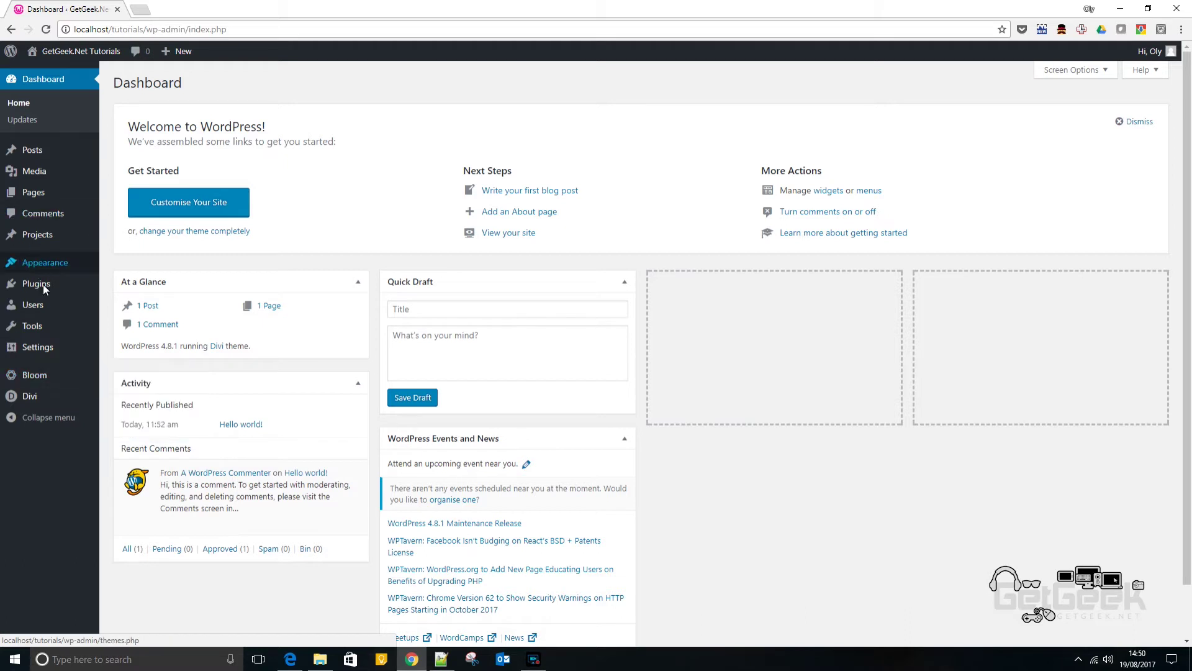
mouse_move(44, 274)
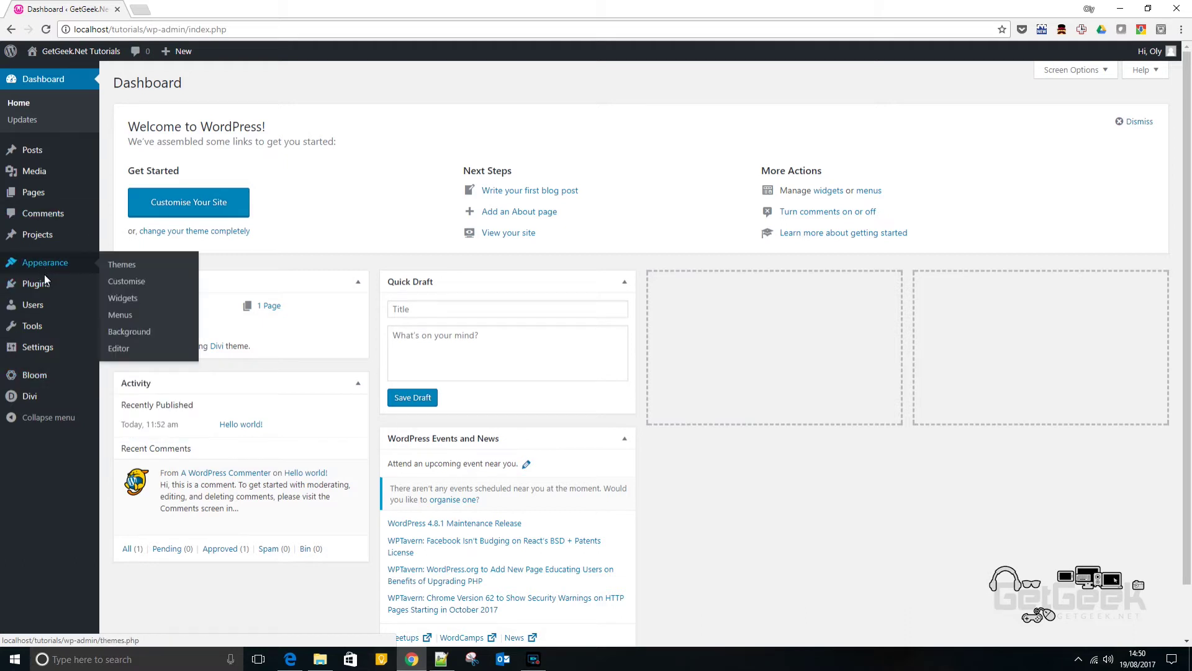
click(36, 374)
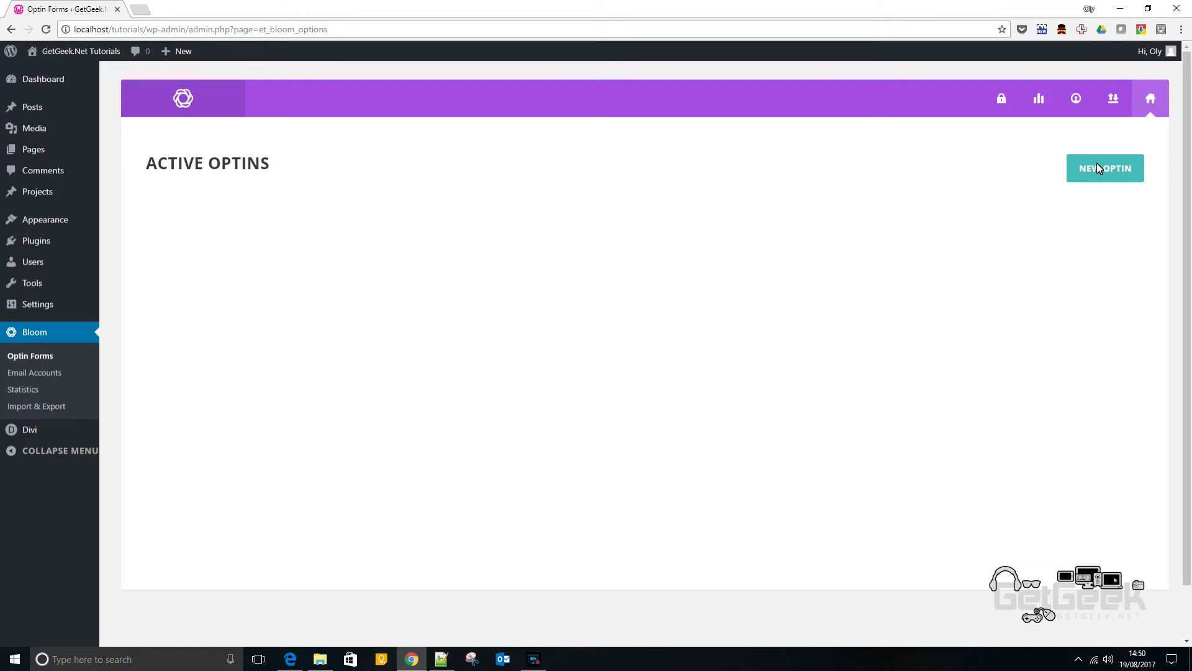
click(1097, 167)
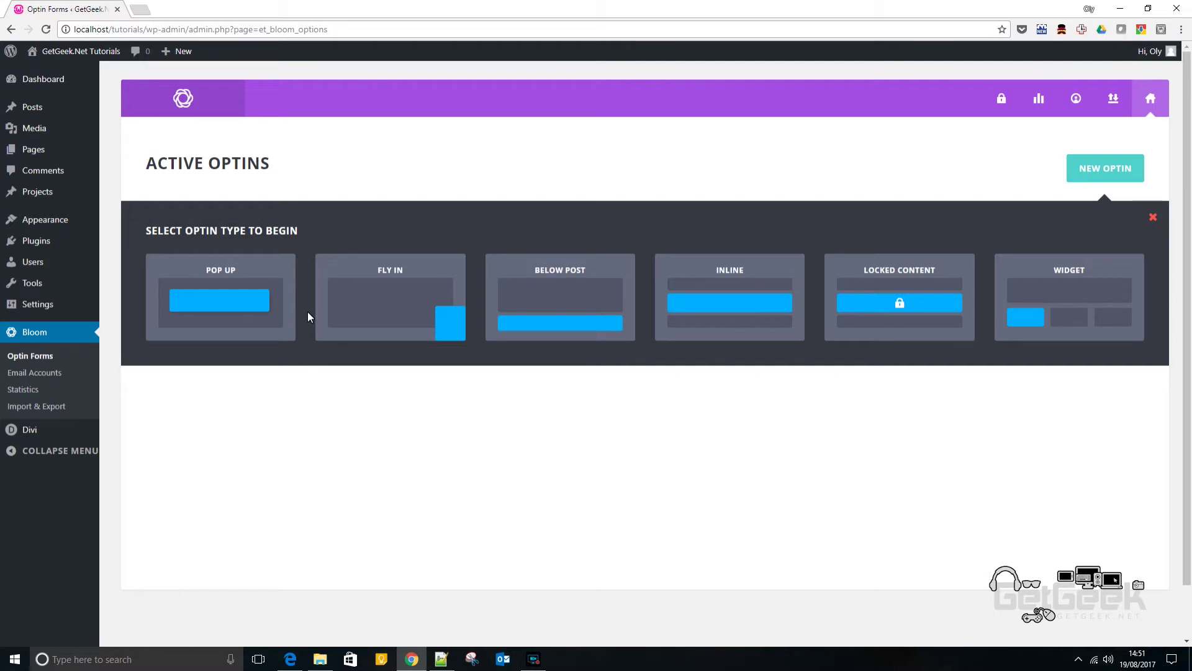
click(441, 302)
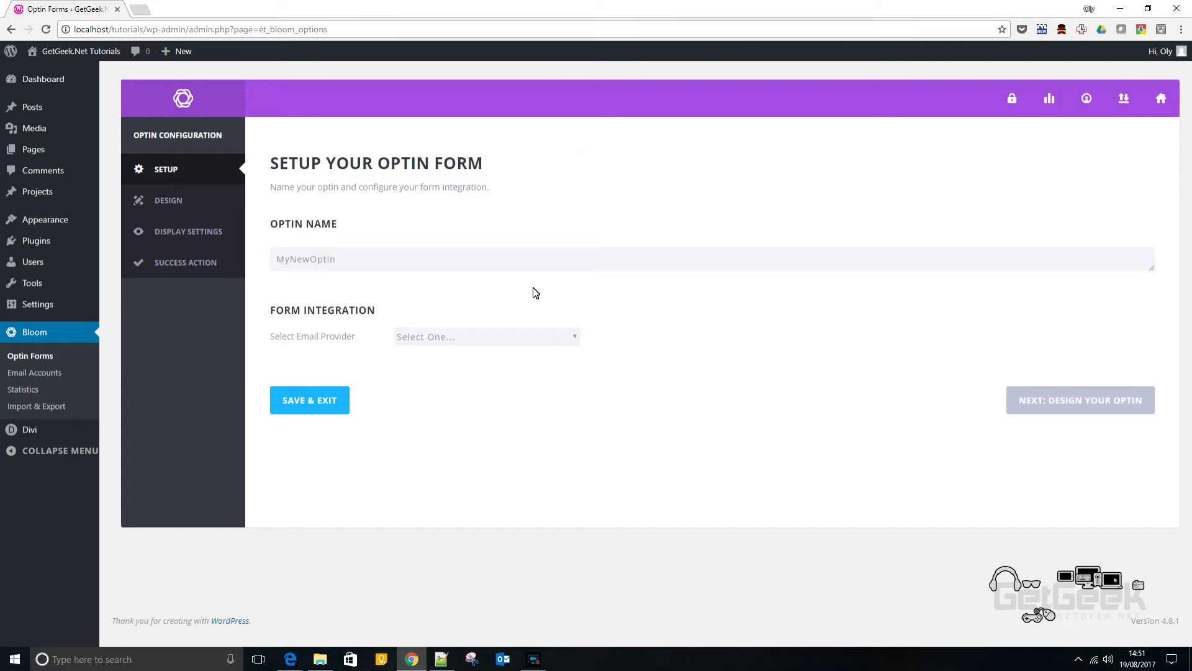
Rename the optin from MyNewOptin to Optin1.
triple_click(404, 257)
mouse_move(64, 256)
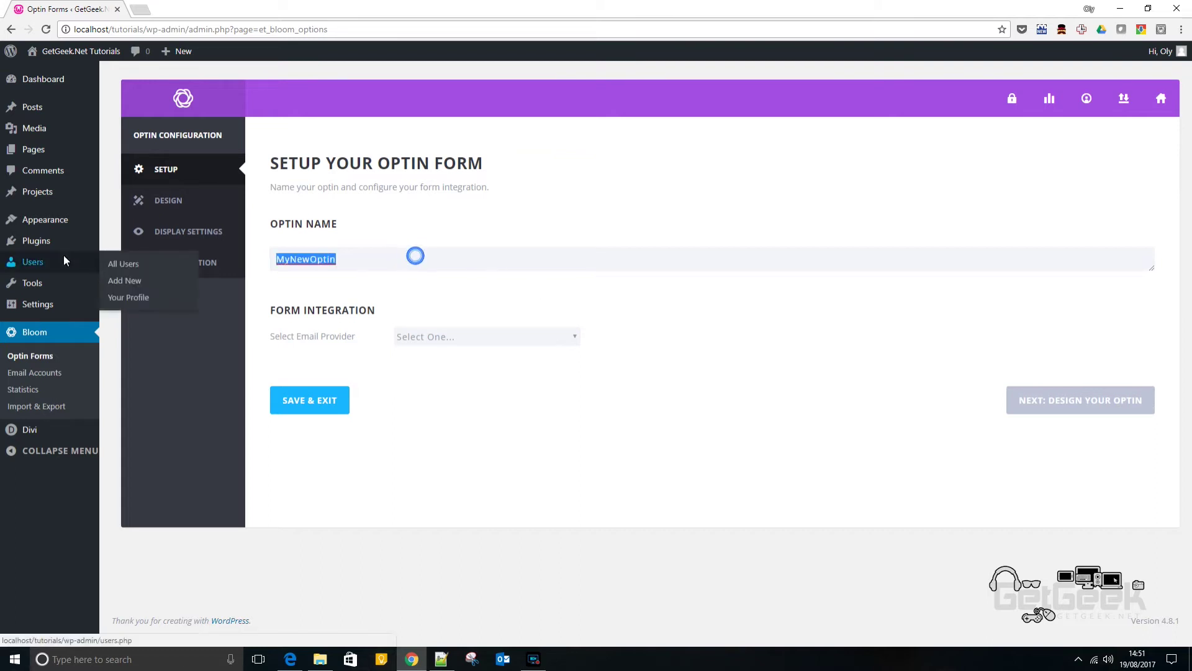
key(BackSpace)
text(Optin)
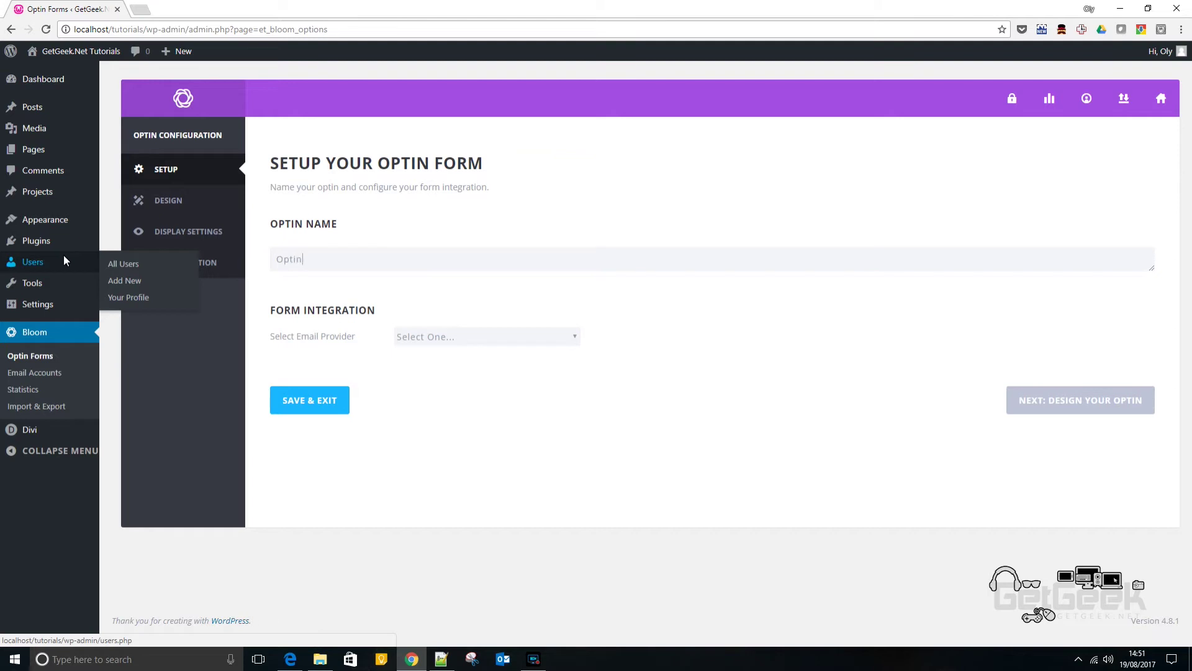
key(BackSpace)
text(n)
key(BackSpace)
text(n)
key(BackSpace)
text(n1)
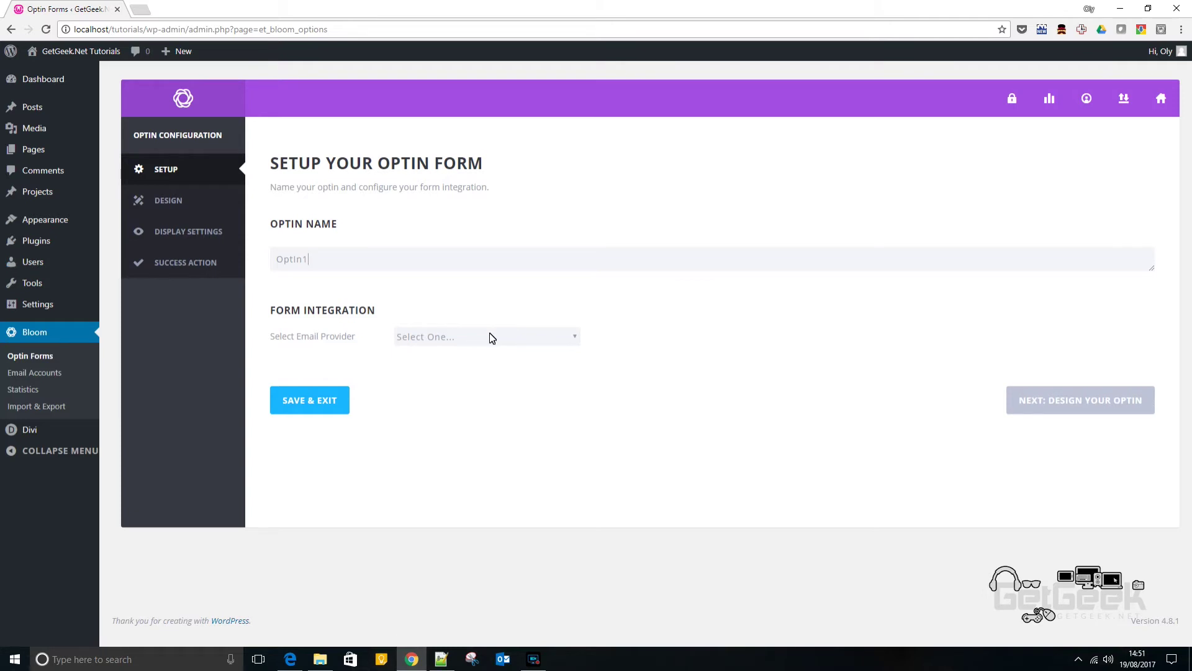
Connect the optin to MailChimp, the GetGeek account and the GetGeek Newsletter list.
click(454, 338)
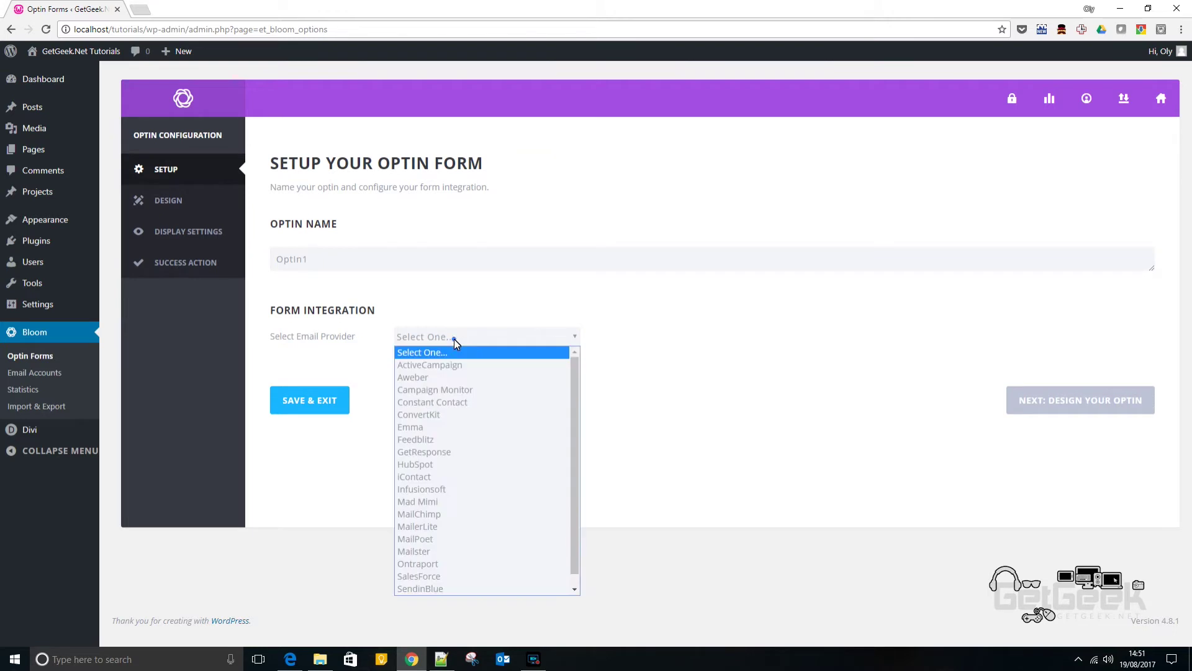
click(436, 513)
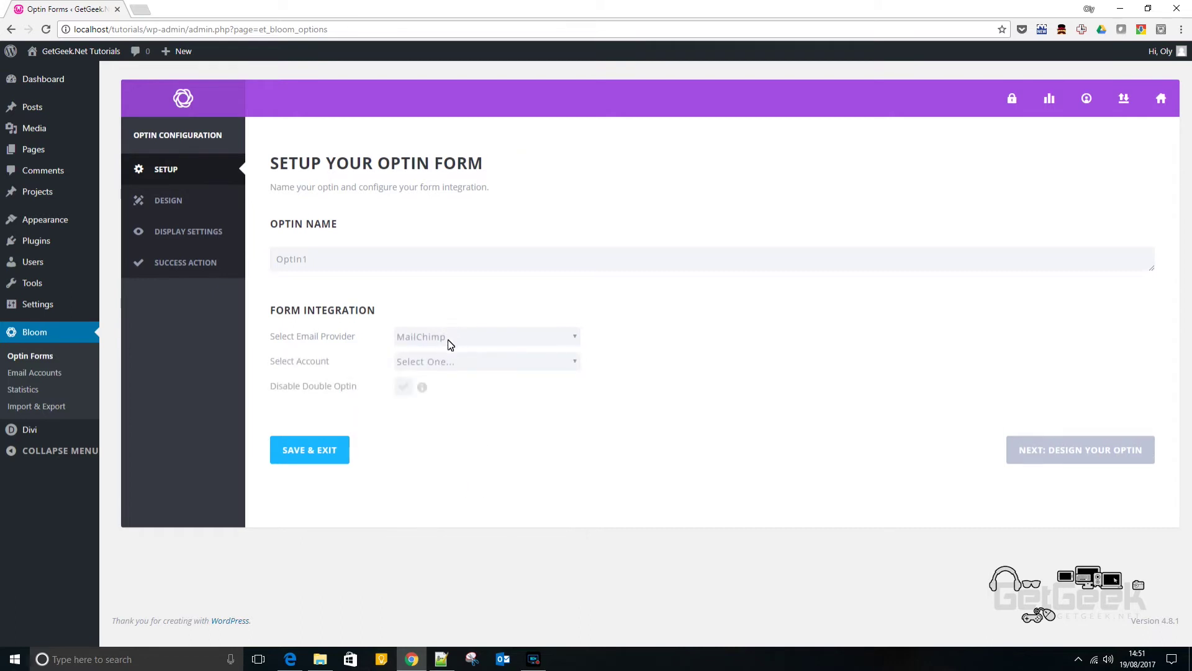
click(442, 366)
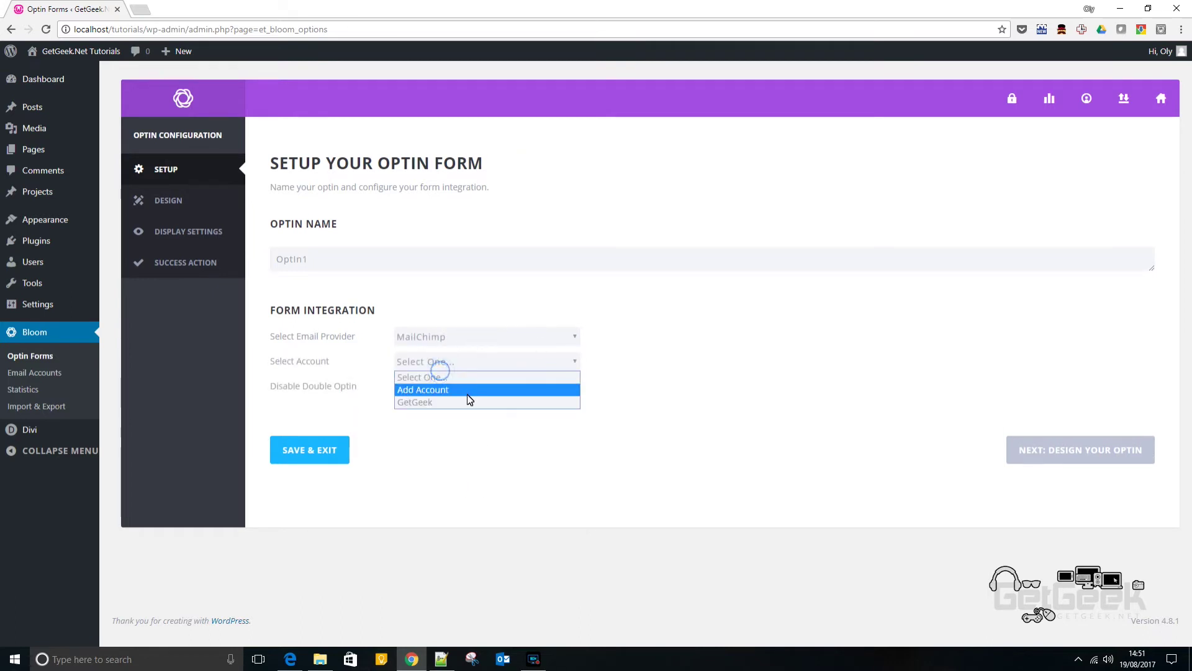
click(420, 402)
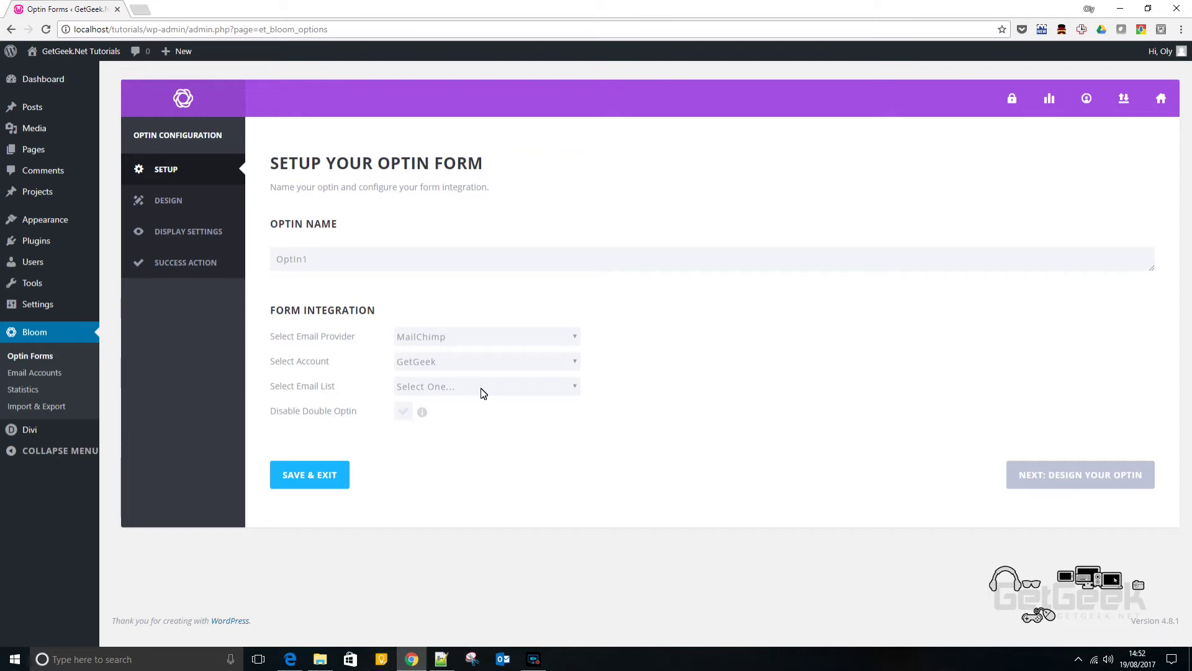
click(482, 392)
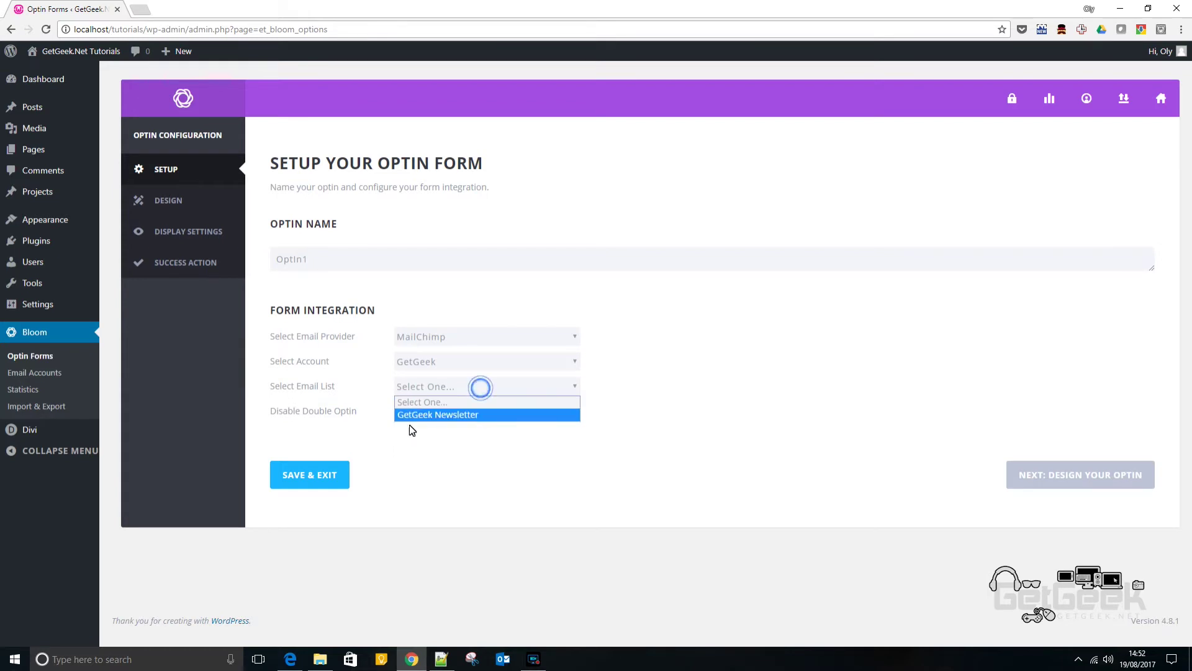
click(421, 413)
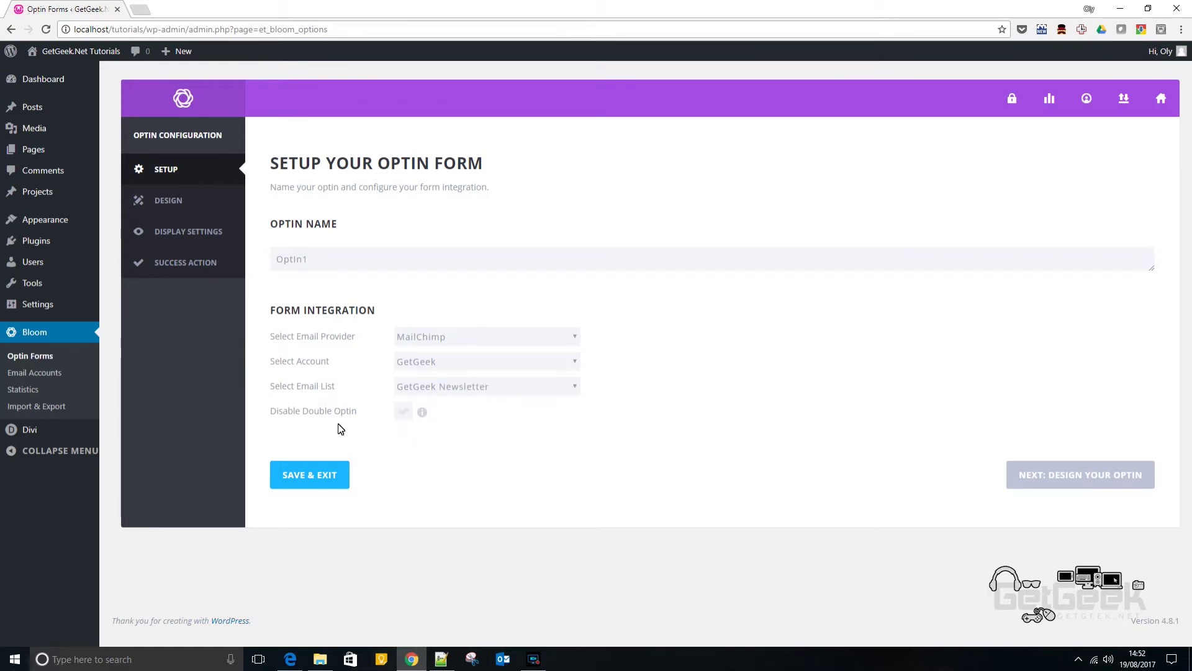
Advance to the design templates and browse the template grid.
click(1035, 483)
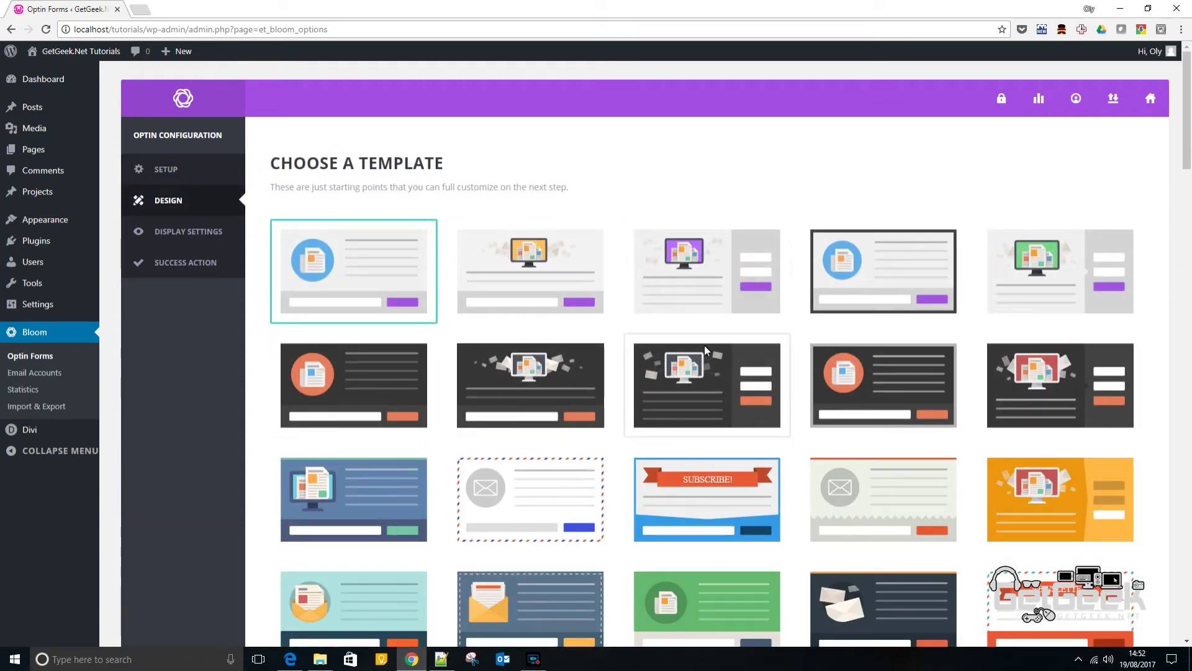
scroll(704, 345, down, 15)
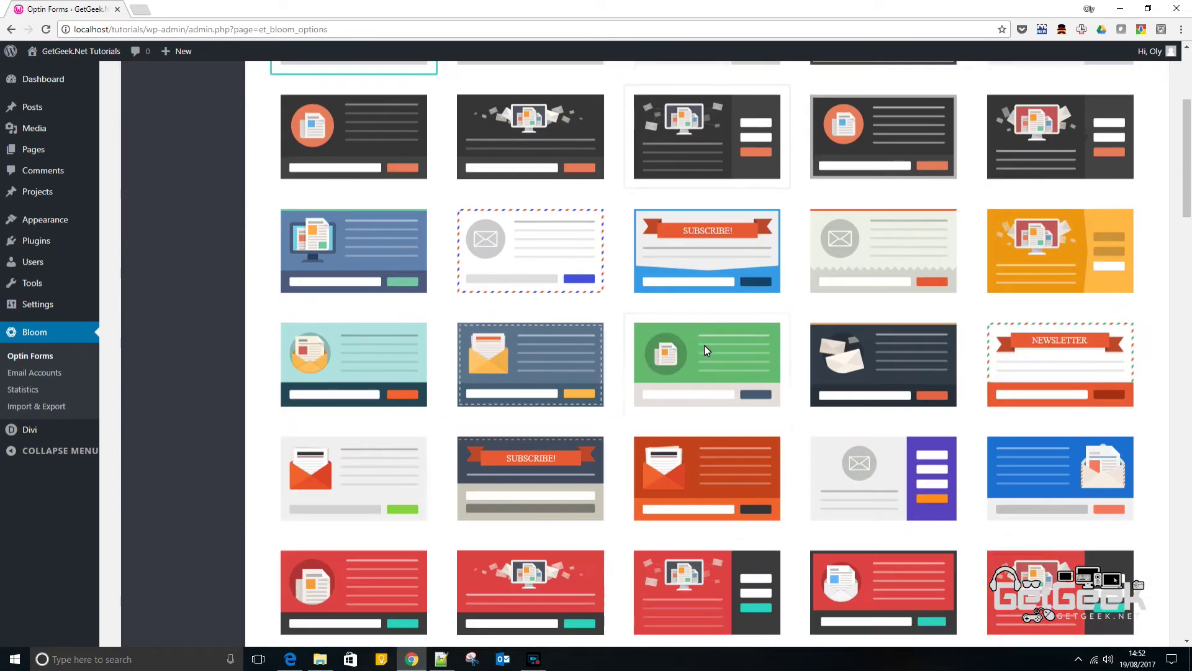
scroll(704, 345, down, 15)
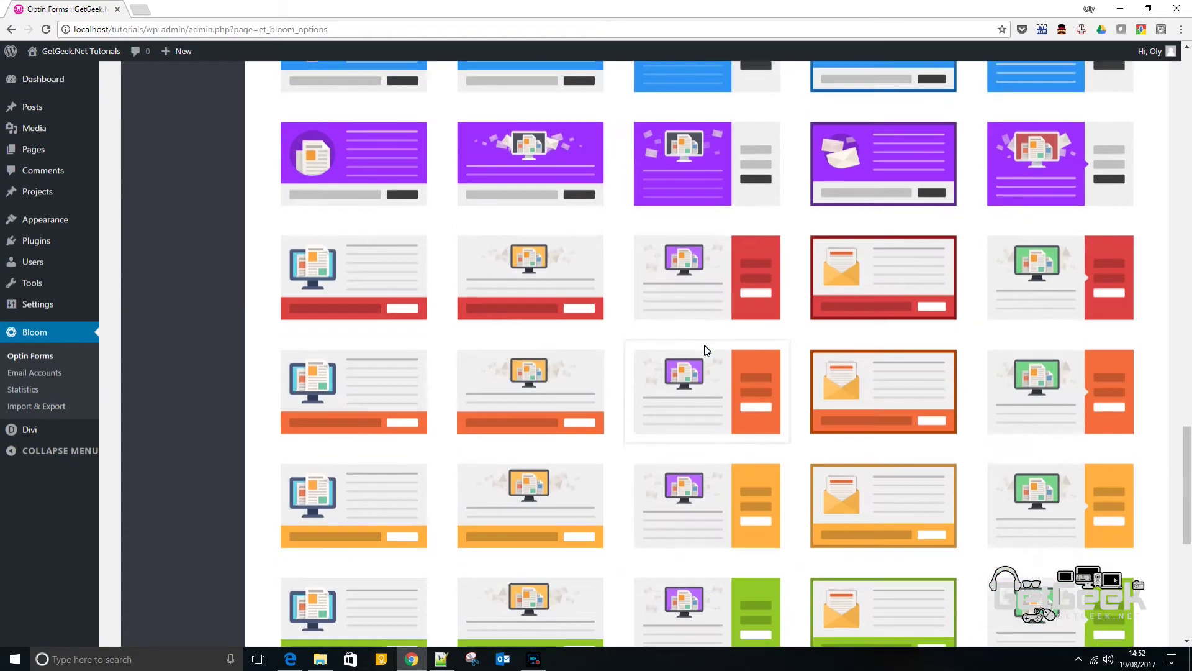
scroll(710, 359, up, 20)
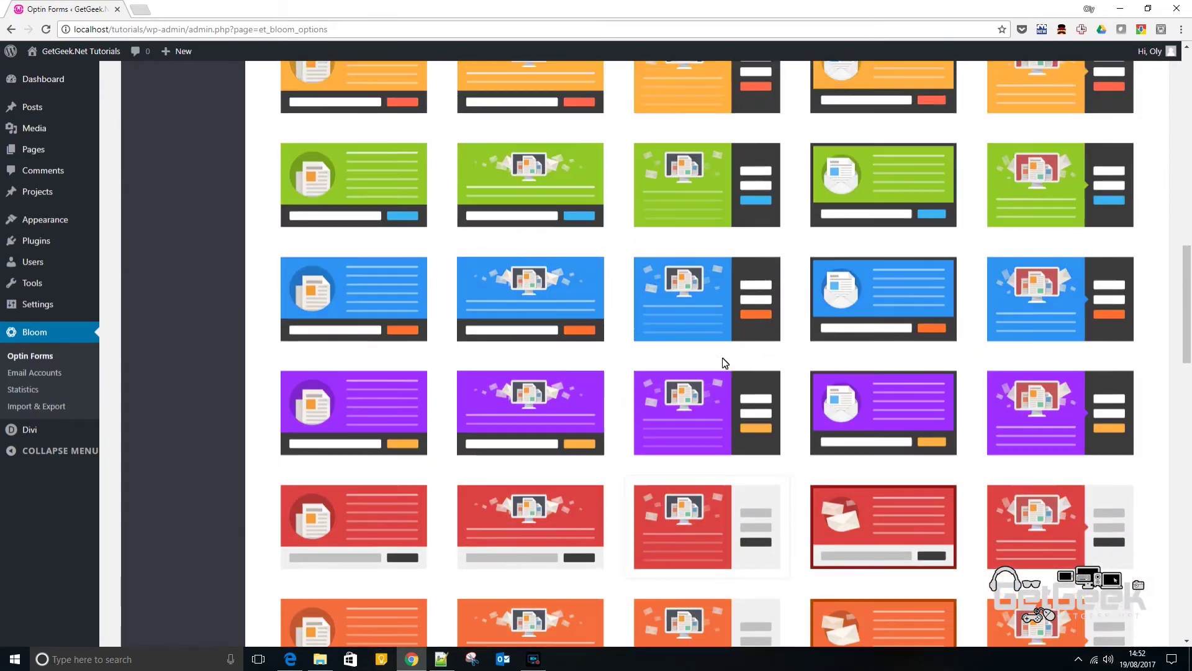
scroll(727, 356, up, 2)
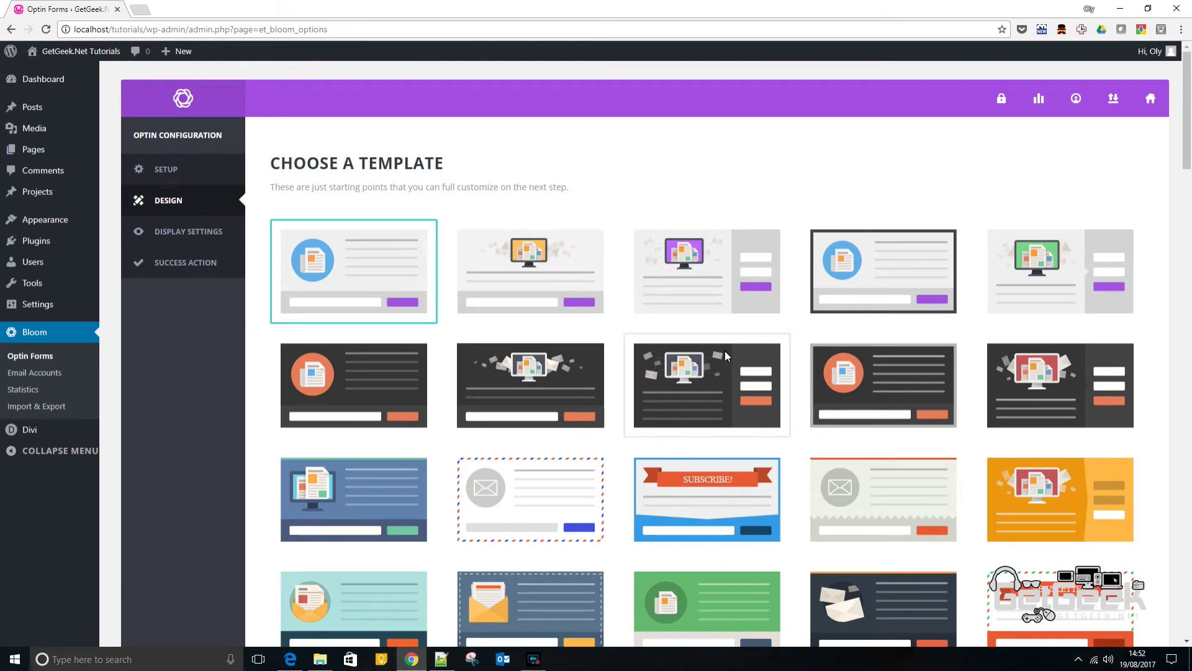
Check the site's front page in a new tab, then continue to Customize.
middle_click(80, 50)
key(ctrl+Tab)
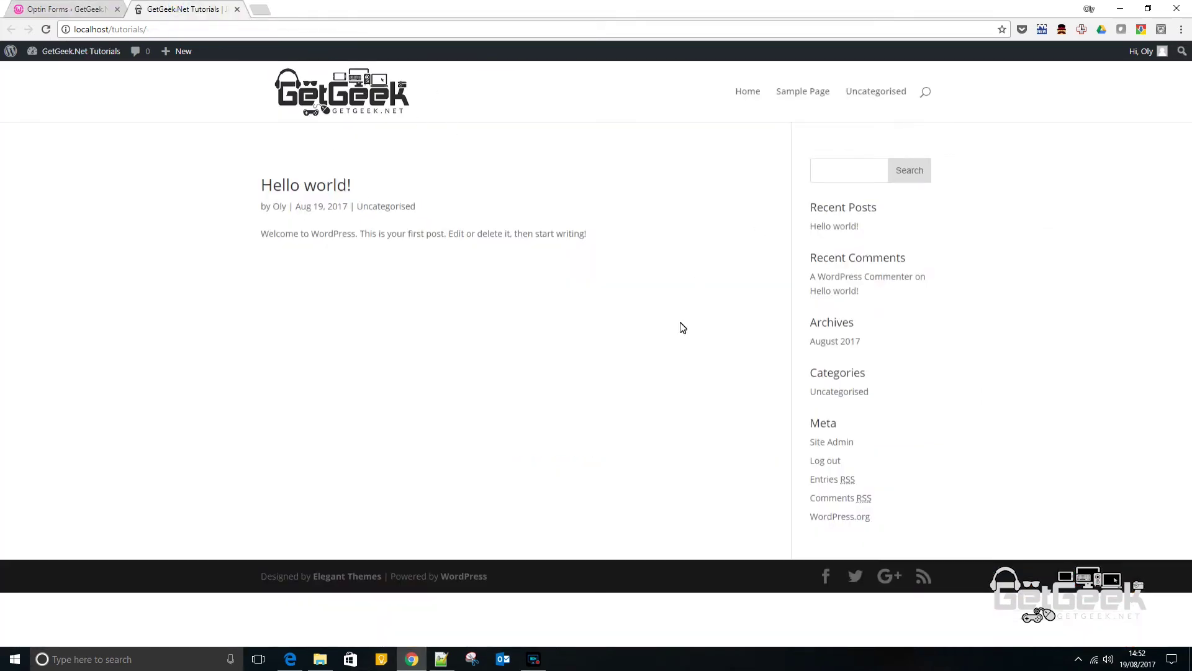
click(85, 8)
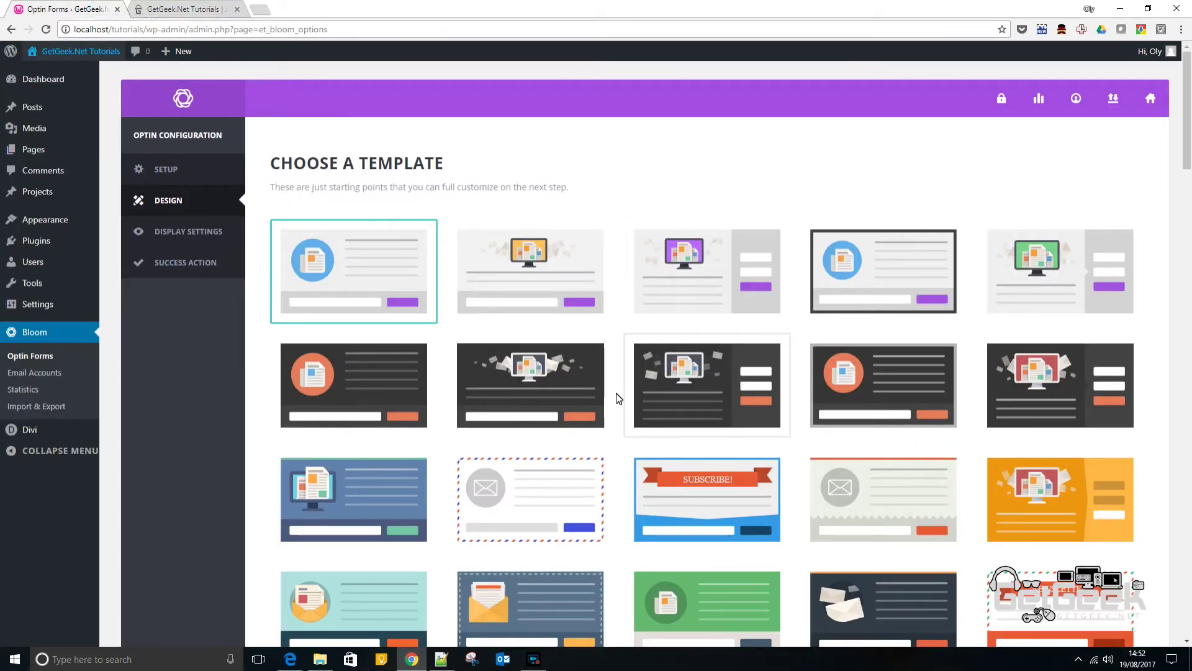
scroll(689, 462, down, 3)
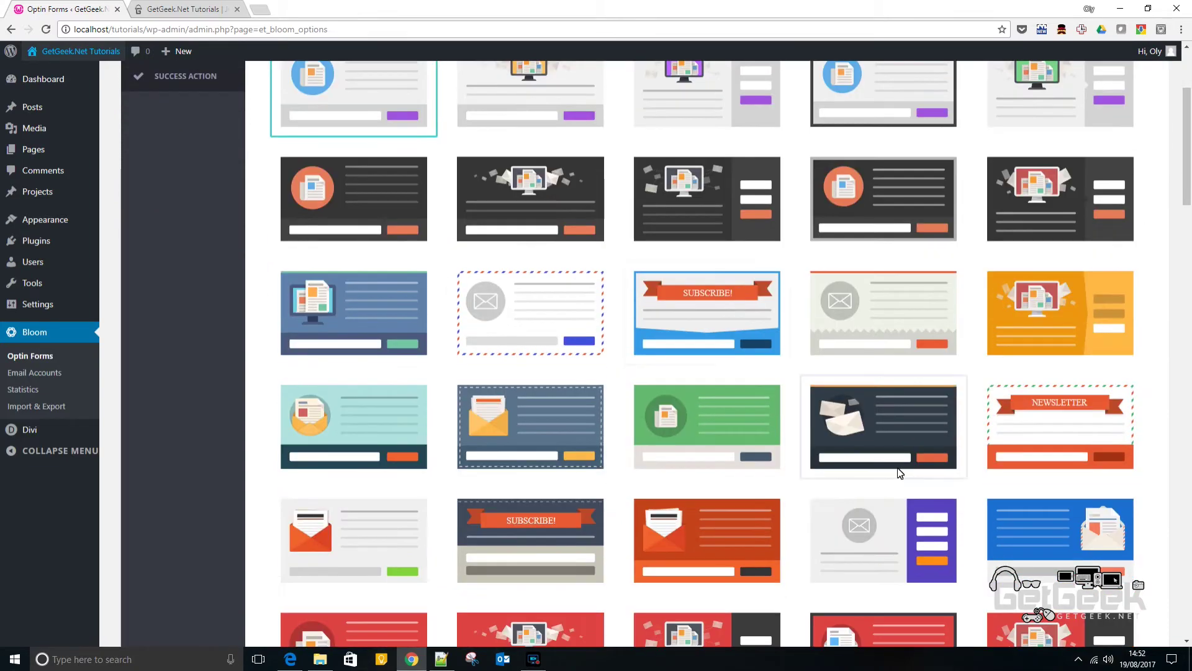
scroll(822, 502, down, 20)
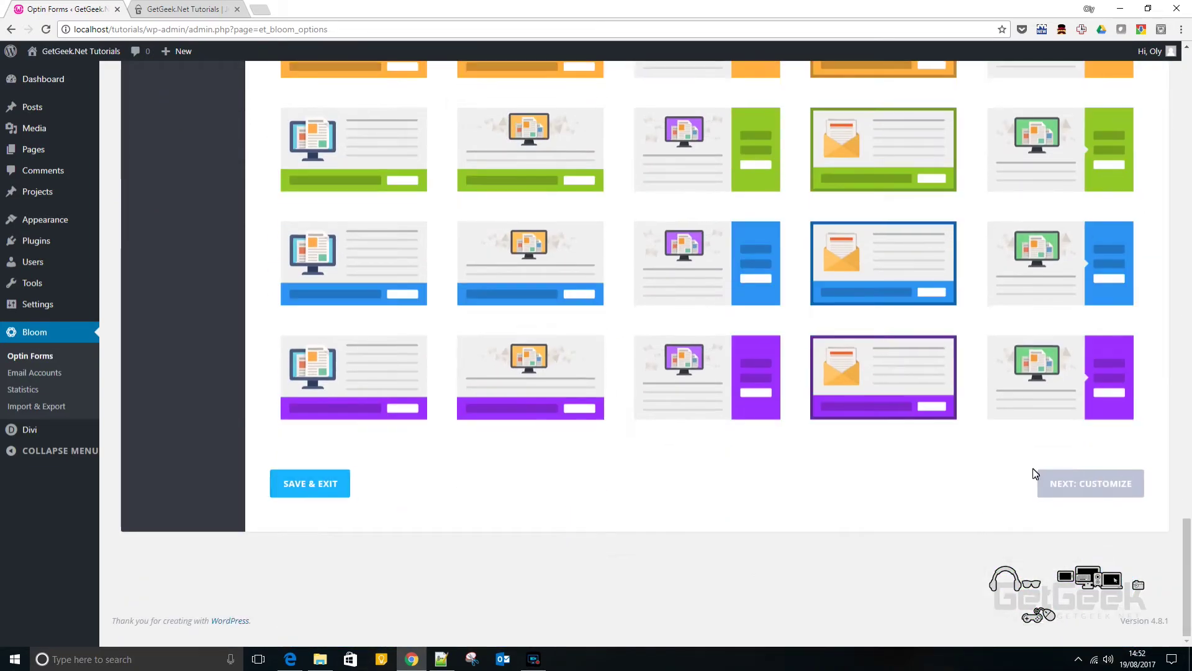
click(1085, 478)
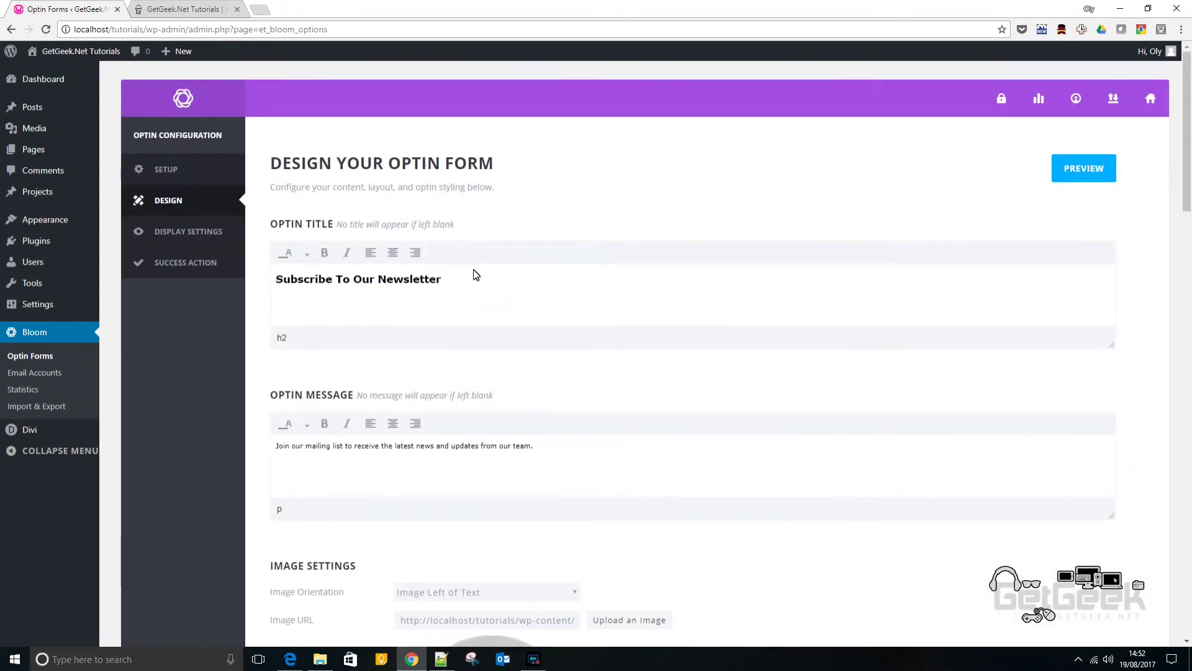
Preview the default optin, then review its title and message fields.
click(1050, 168)
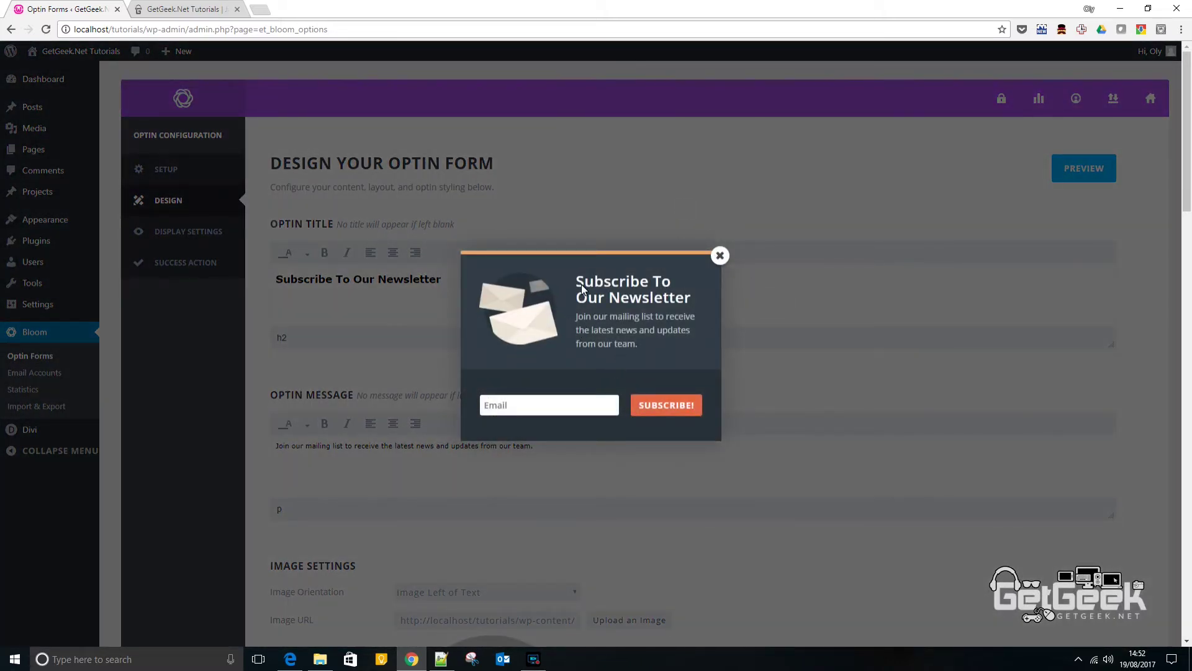
click(721, 260)
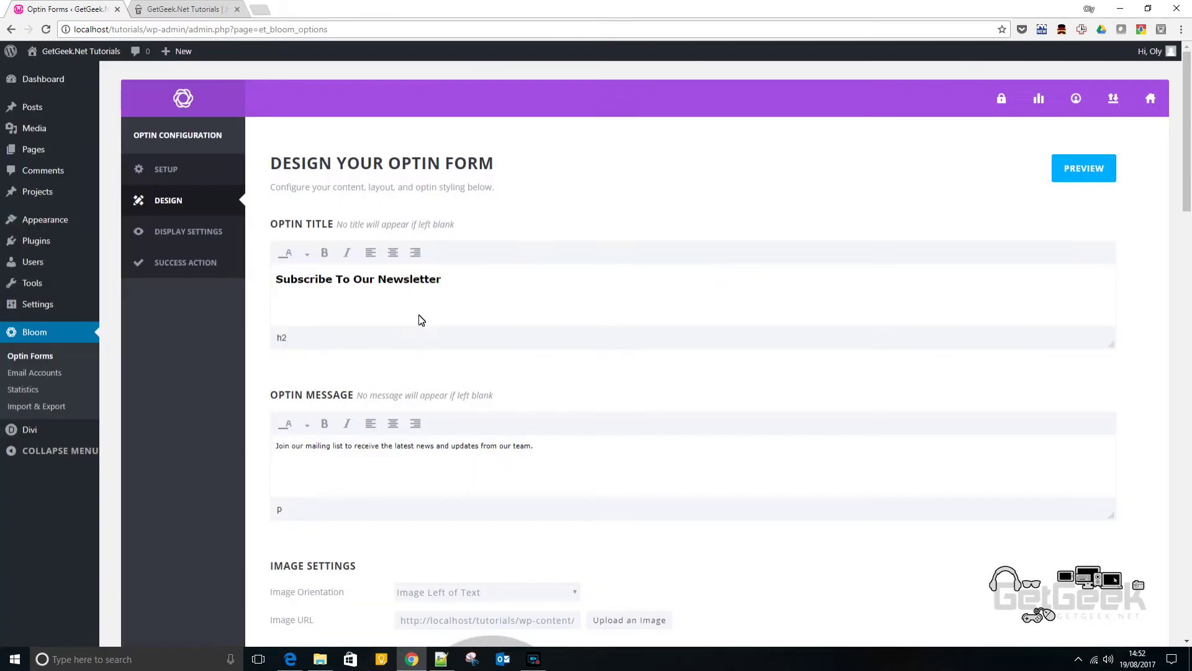
triple_click(463, 280)
click(510, 446)
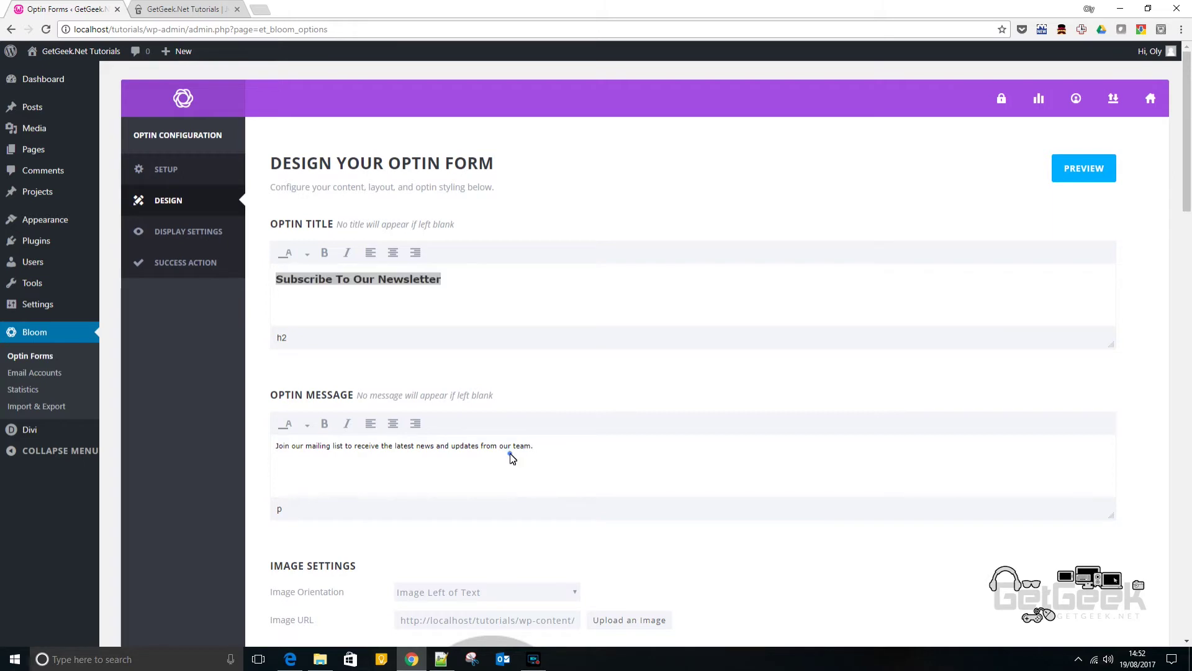
scroll(662, 470, down, 5)
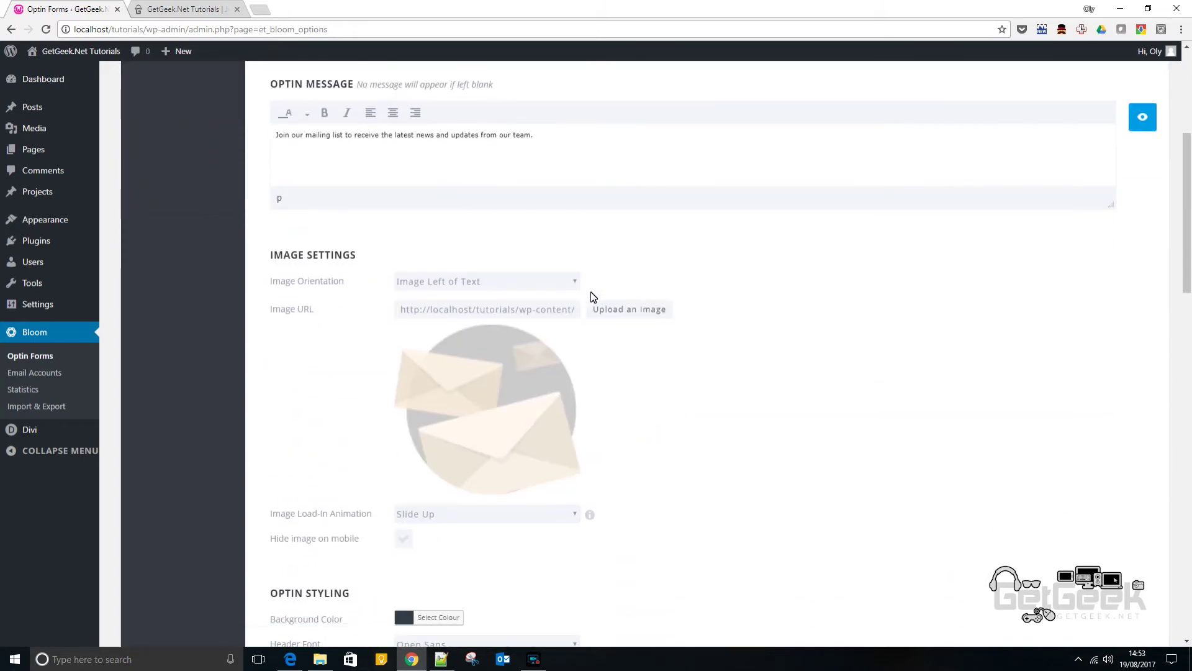
Set the 727bInvert logo as the optin image and preview the result.
click(625, 309)
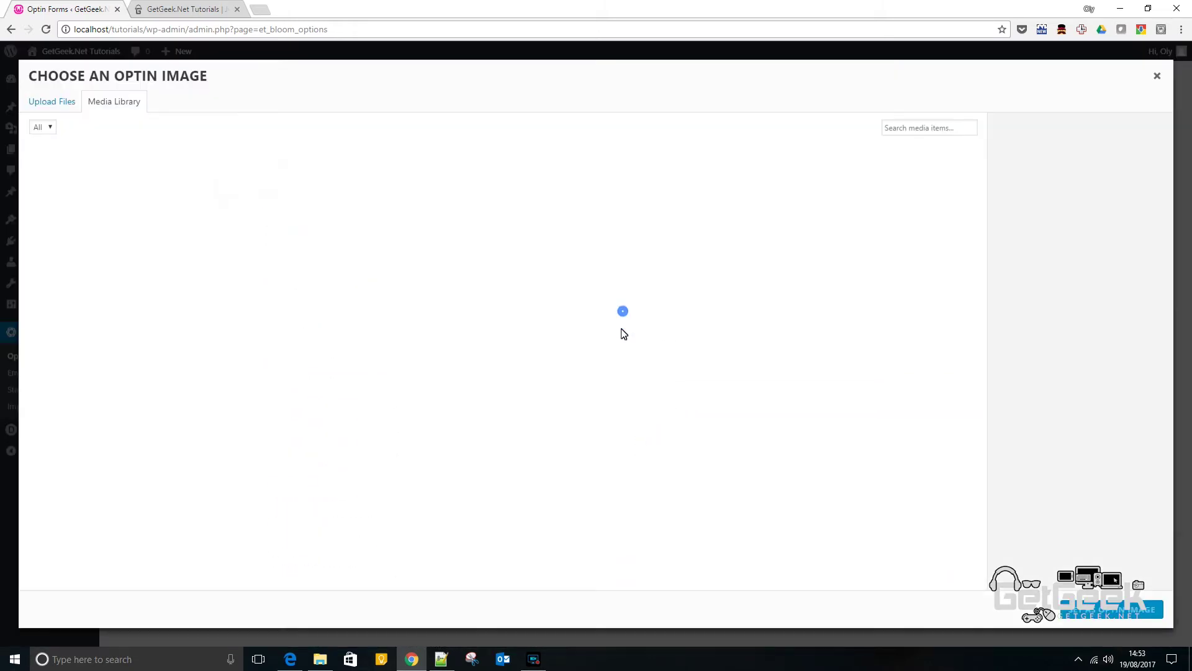
click(90, 203)
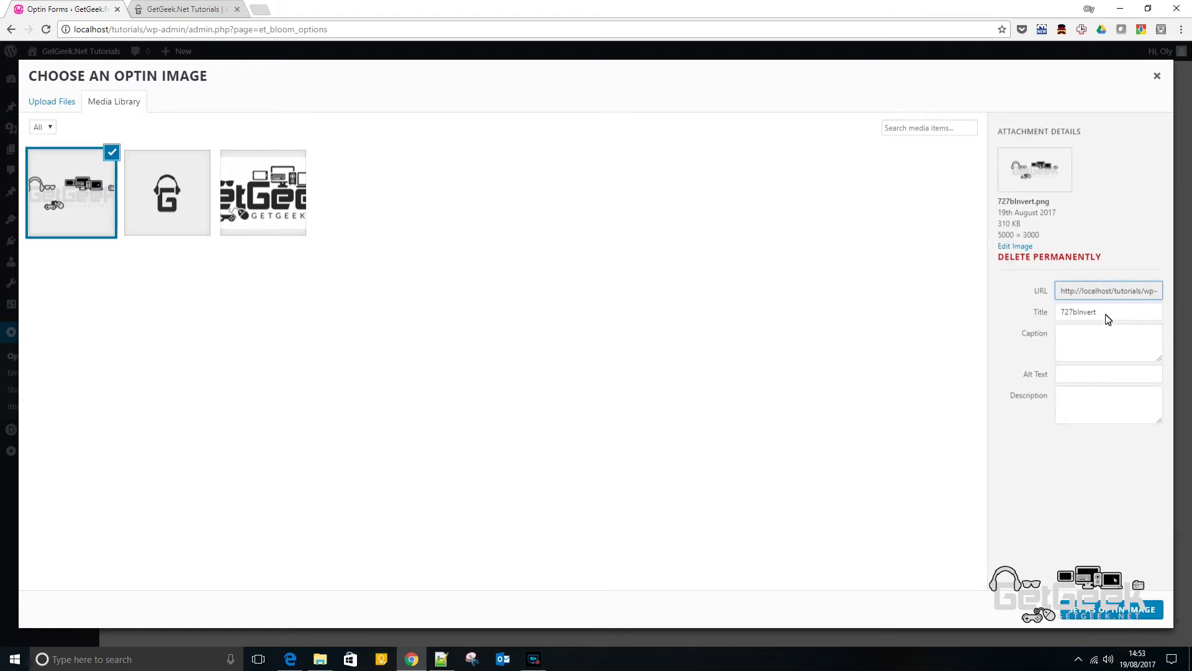
click(1127, 609)
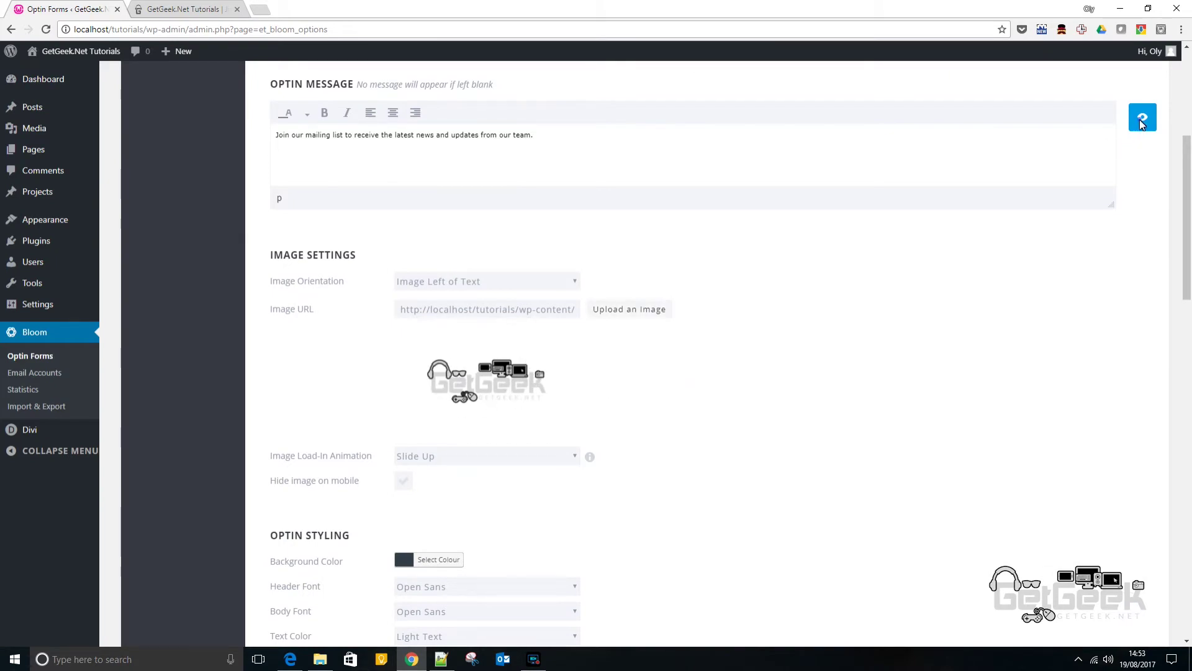
click(1140, 121)
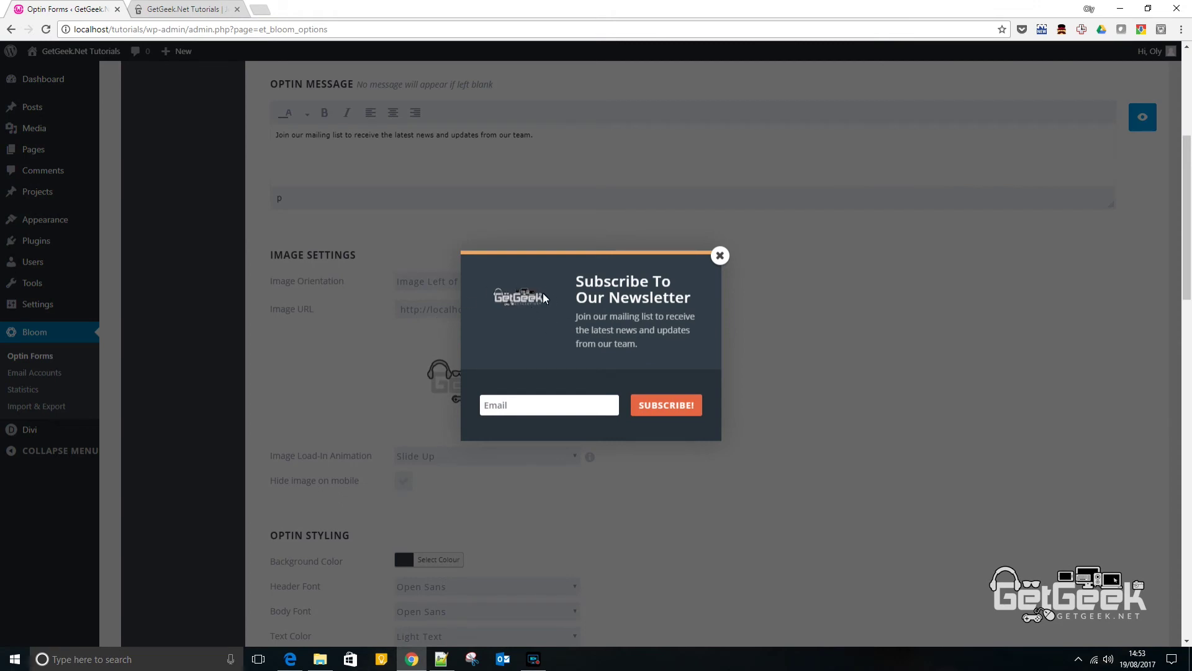
click(721, 257)
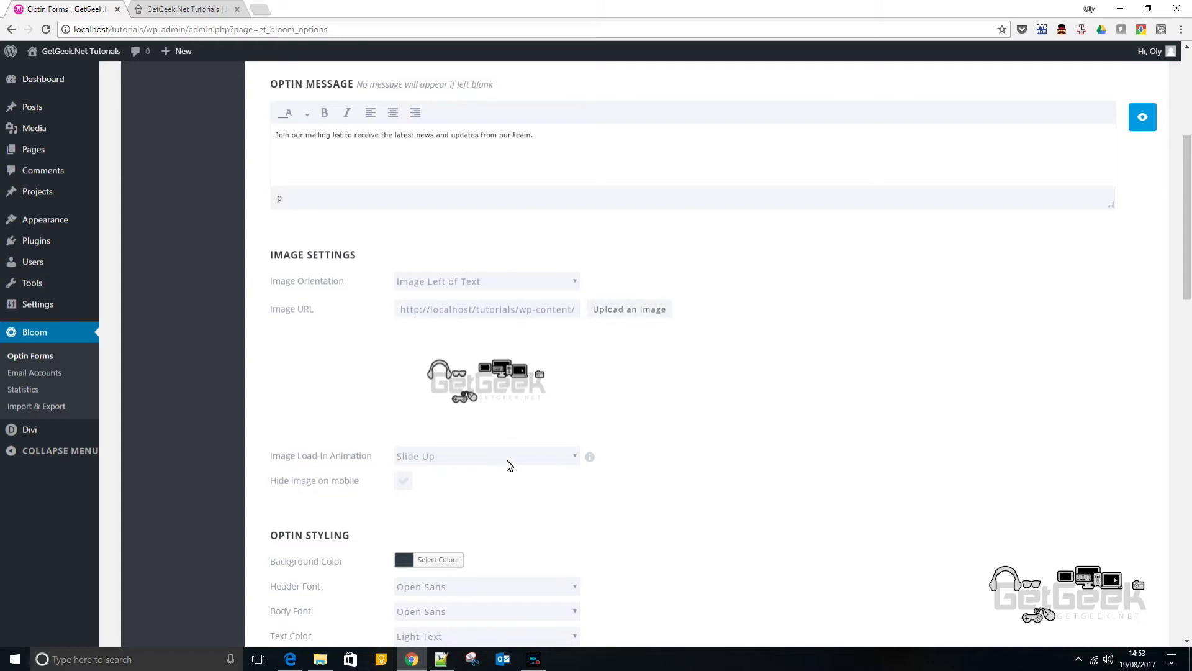
scroll(507, 464, down, 4)
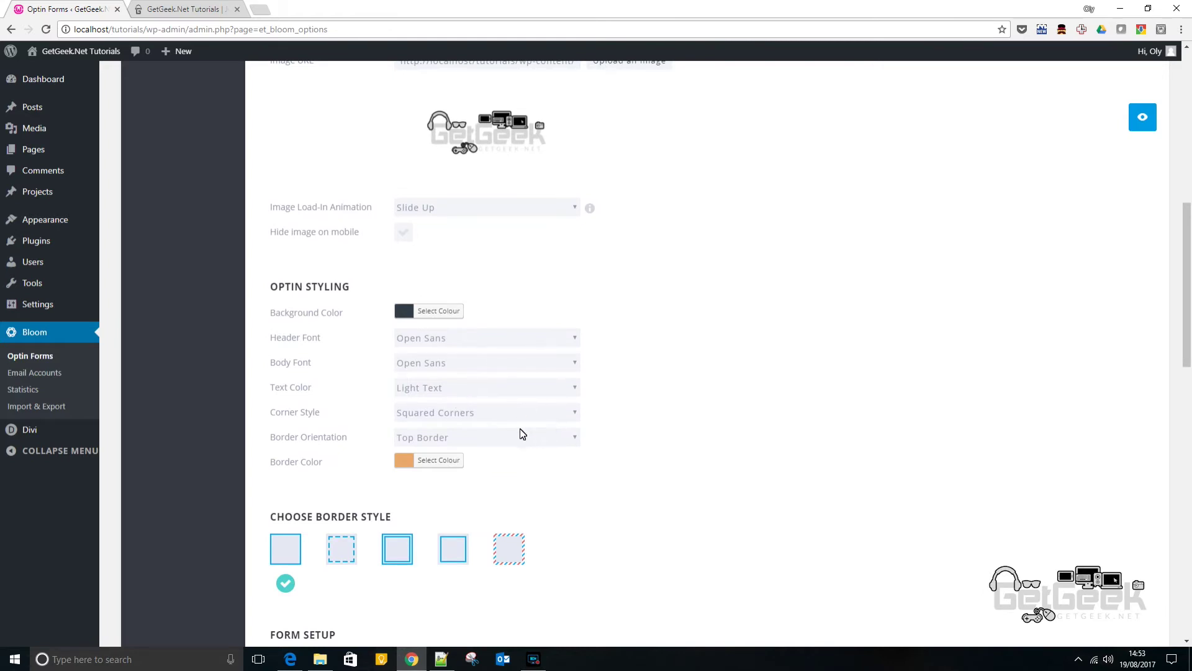
Keep Form Orientation at Form On Bottom and set Name Field(s) to Single Name Field.
scroll(525, 434, down, 4)
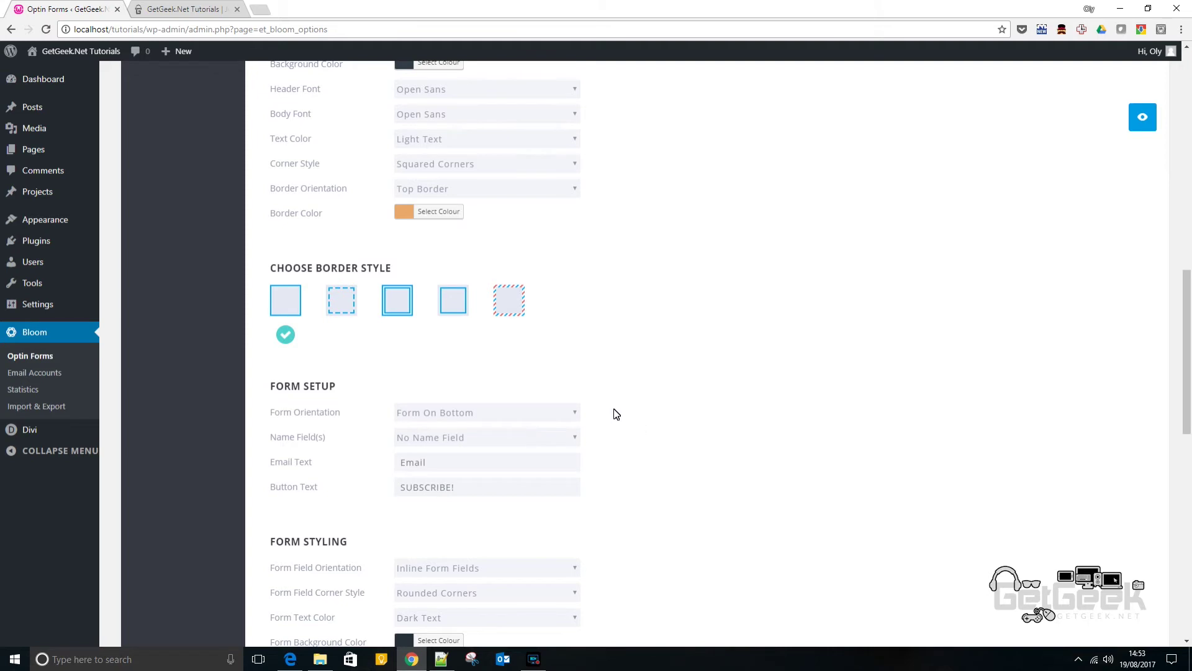
scroll(616, 415, down, 2)
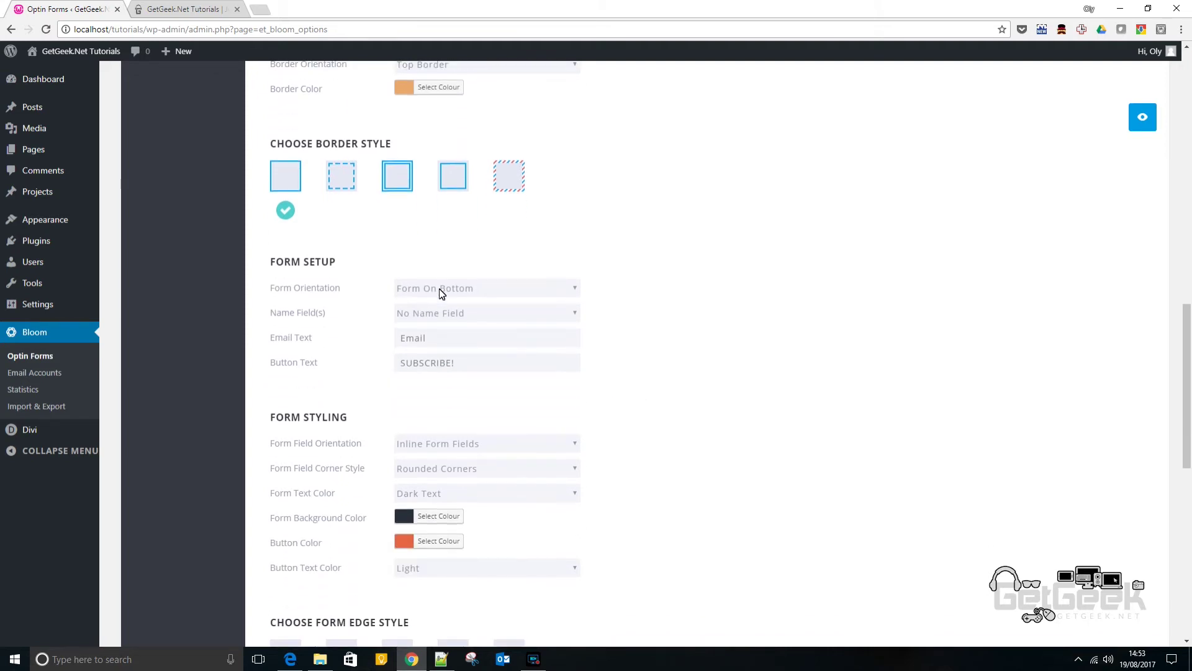
scroll(381, 379, up, 3)
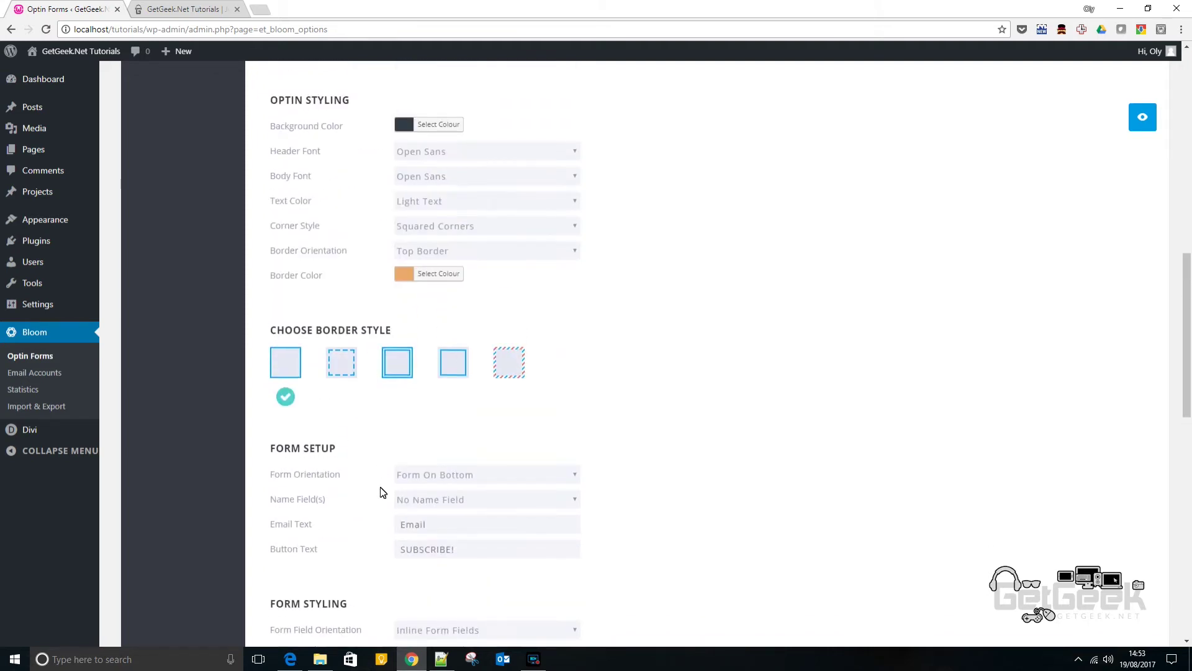
click(444, 478)
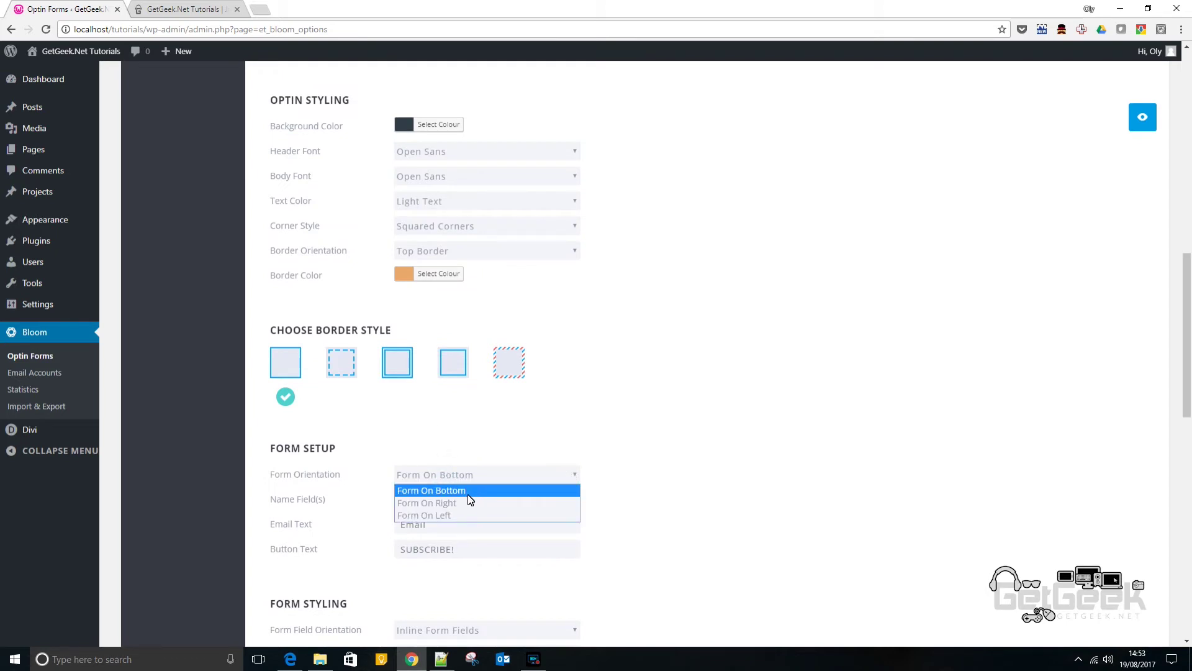
click(471, 495)
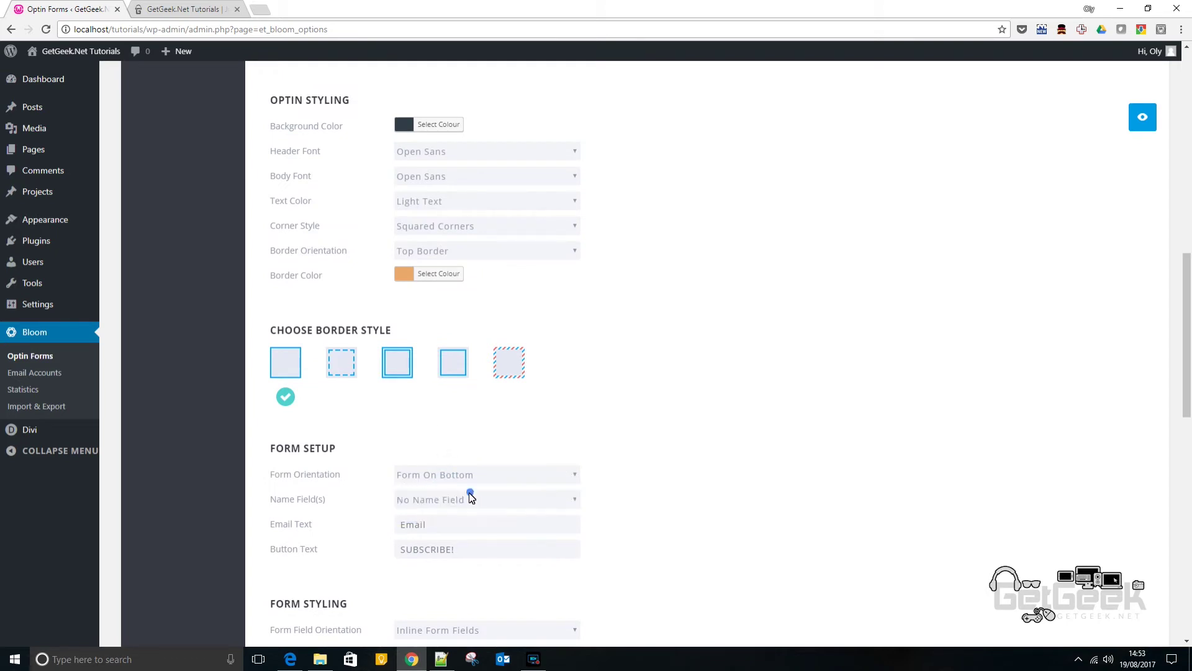
click(439, 506)
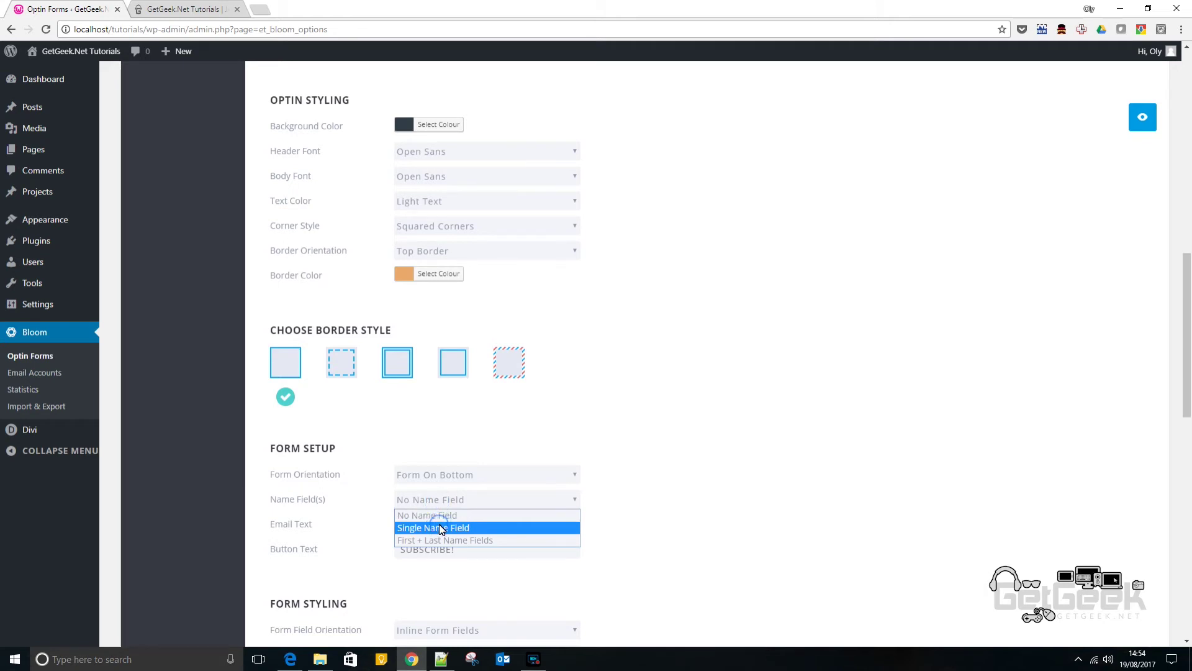
click(441, 528)
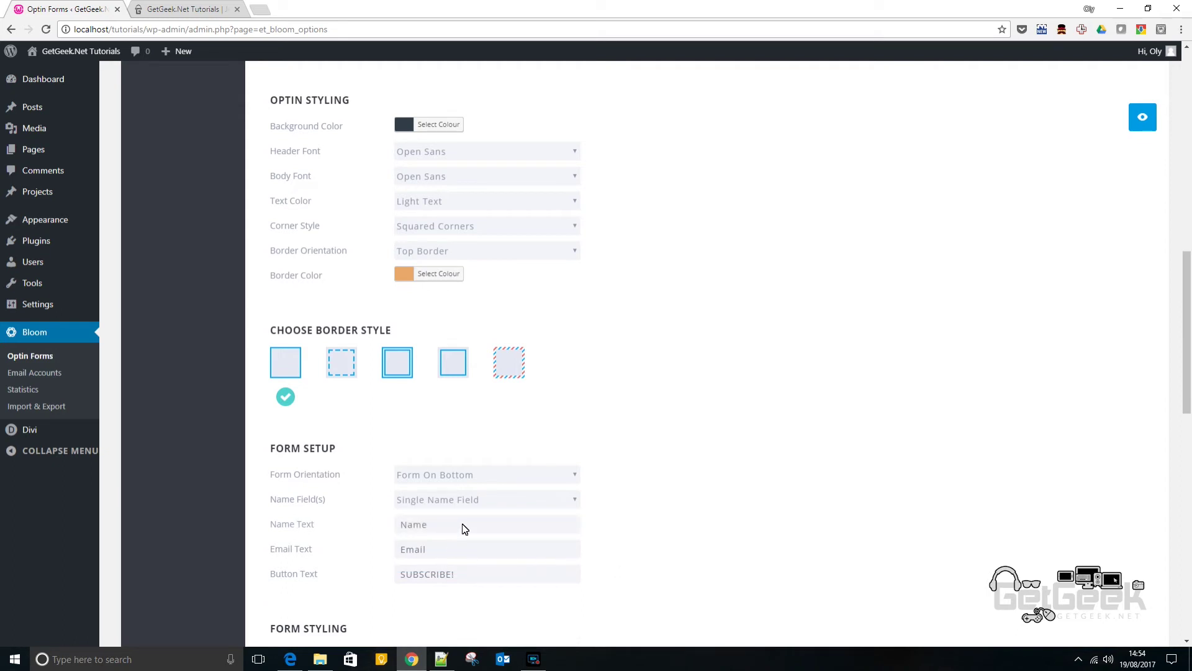
Preview the optin and test typing in its new Name field.
scroll(487, 559, down, 2)
scroll(490, 442, down, 2)
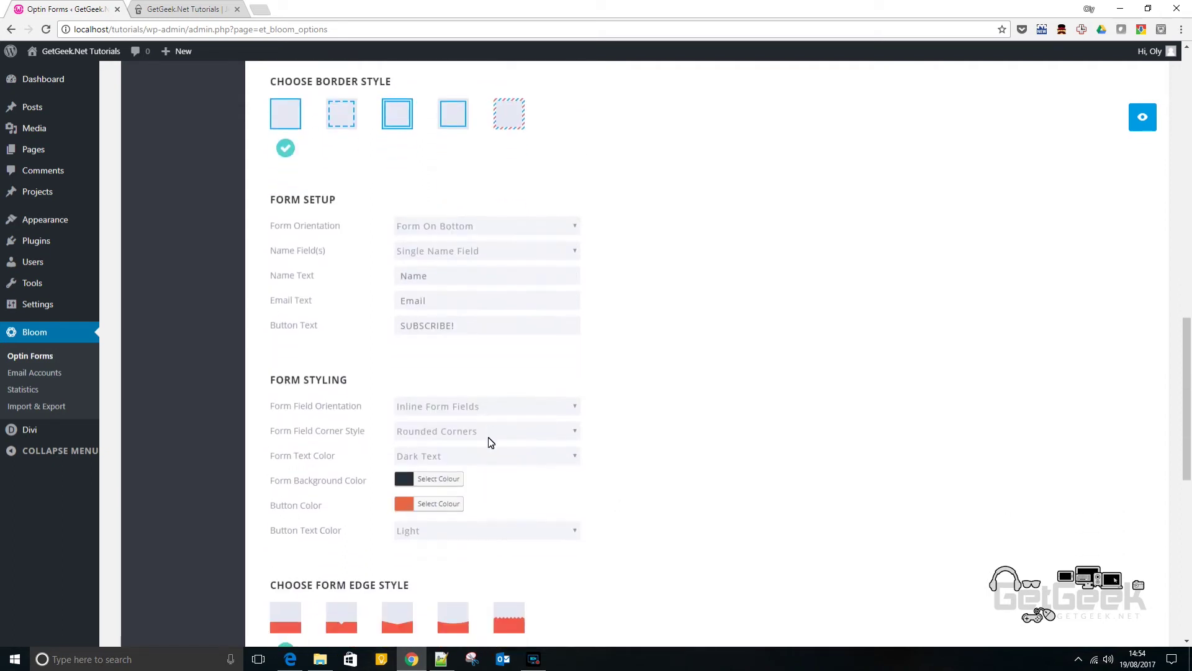
click(1142, 118)
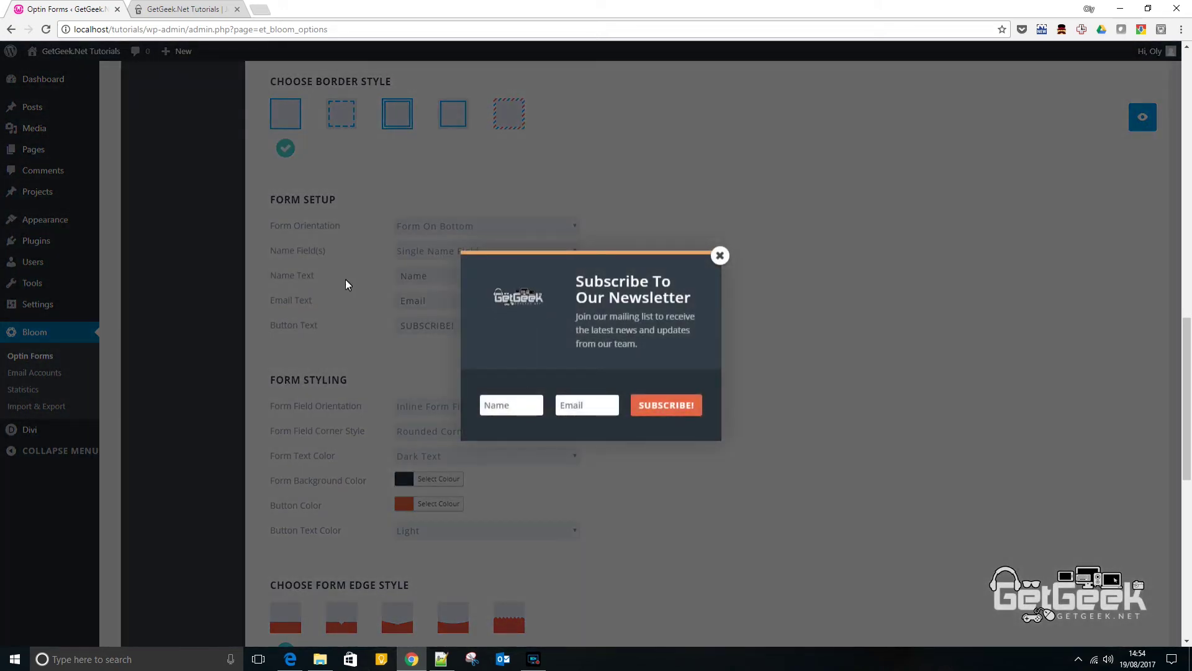
click(514, 405)
text(d)
key(BackSpace)
click(720, 255)
Choose the notched Form Edge Style and preview it.
scroll(338, 426, down, 2)
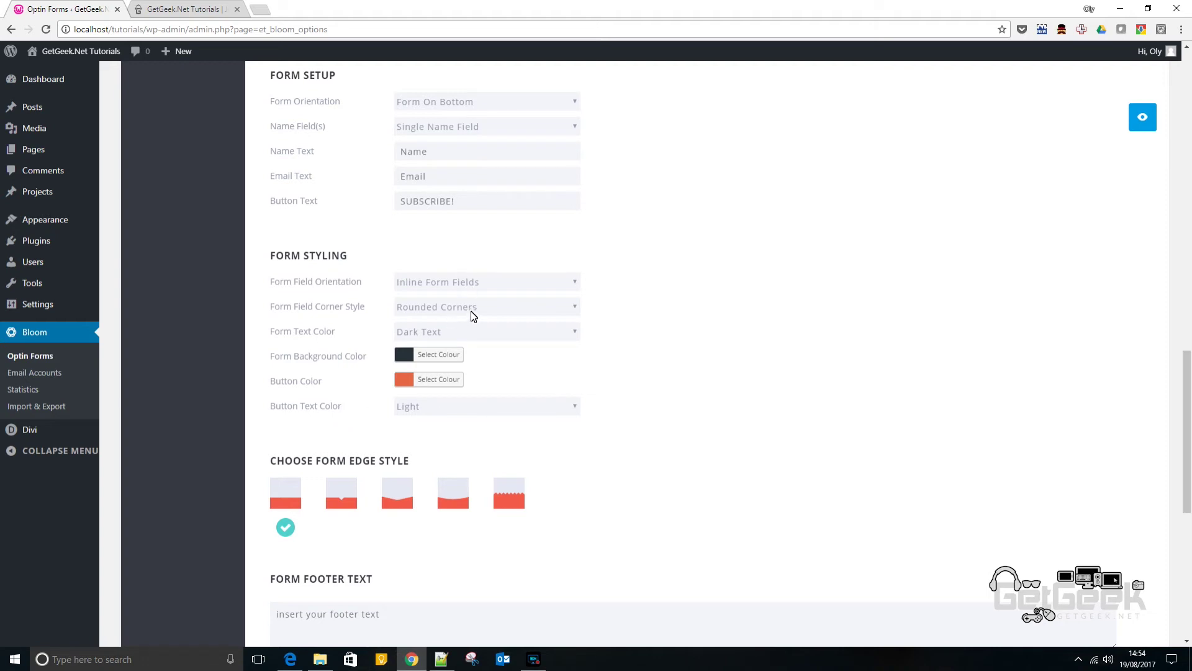
scroll(499, 410, down, 2)
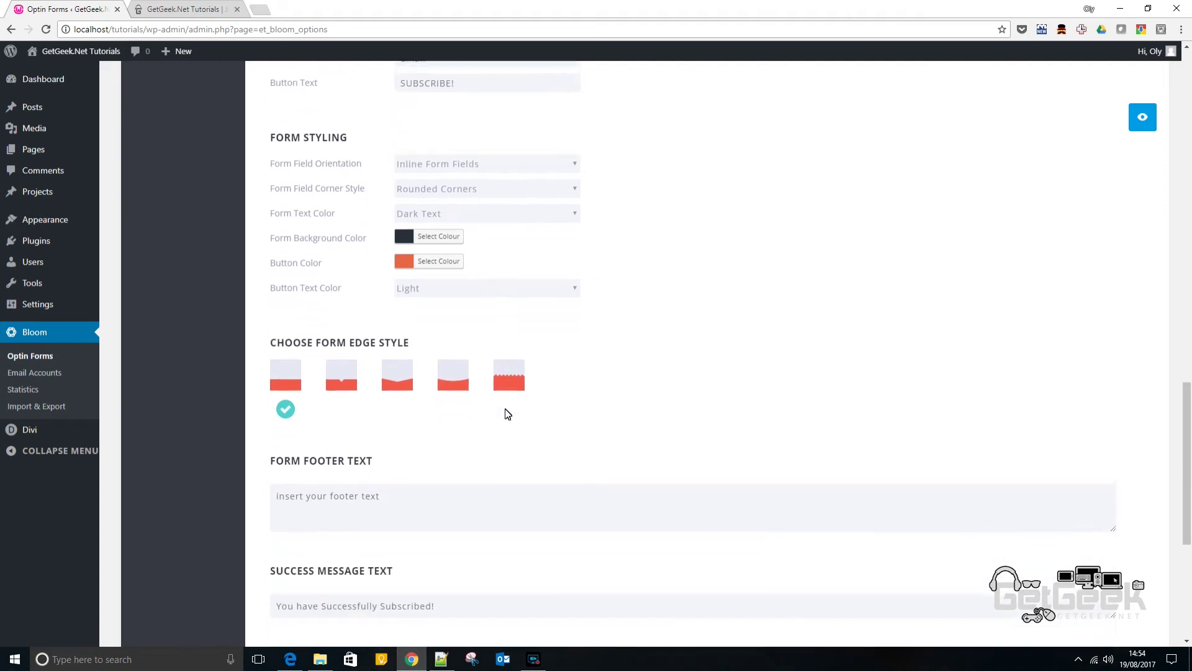
click(345, 371)
click(1152, 113)
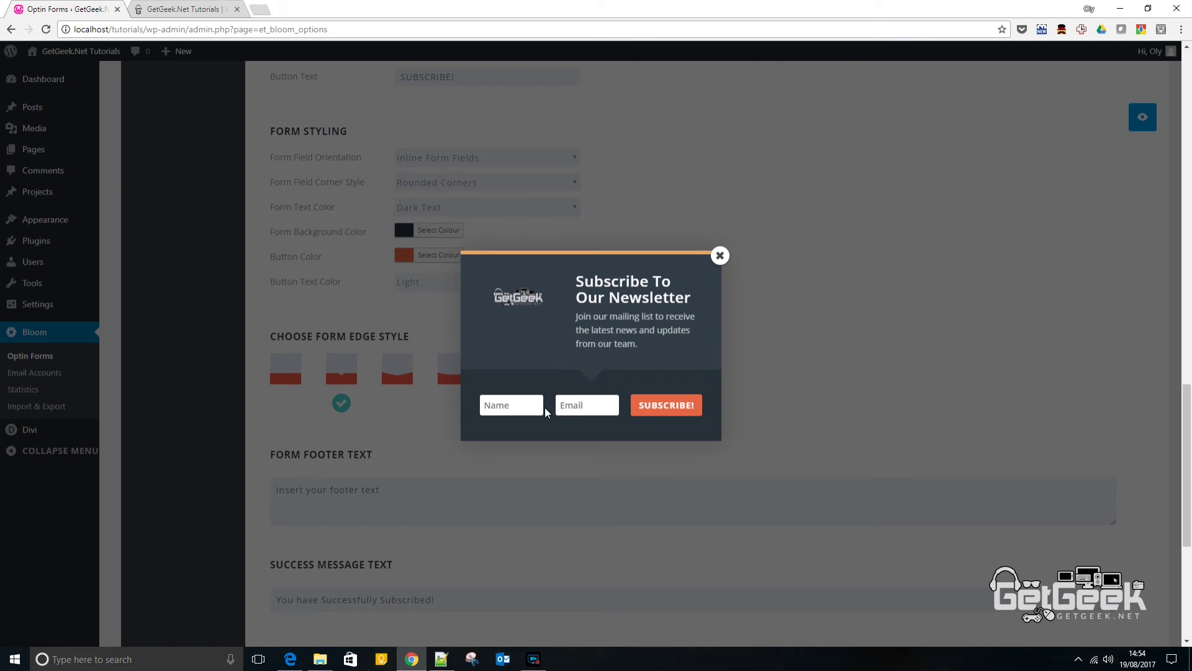
click(720, 255)
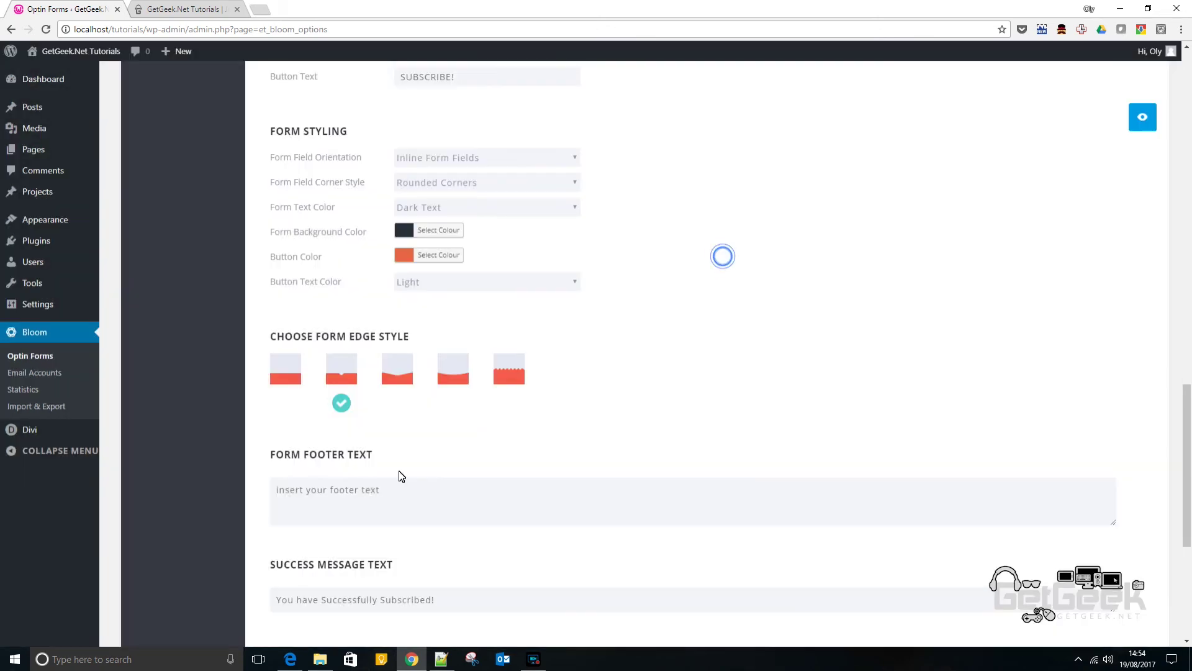
Enter the form footer text 'We will never sell your email to anyone'.
scroll(422, 466, down, 2)
click(413, 373)
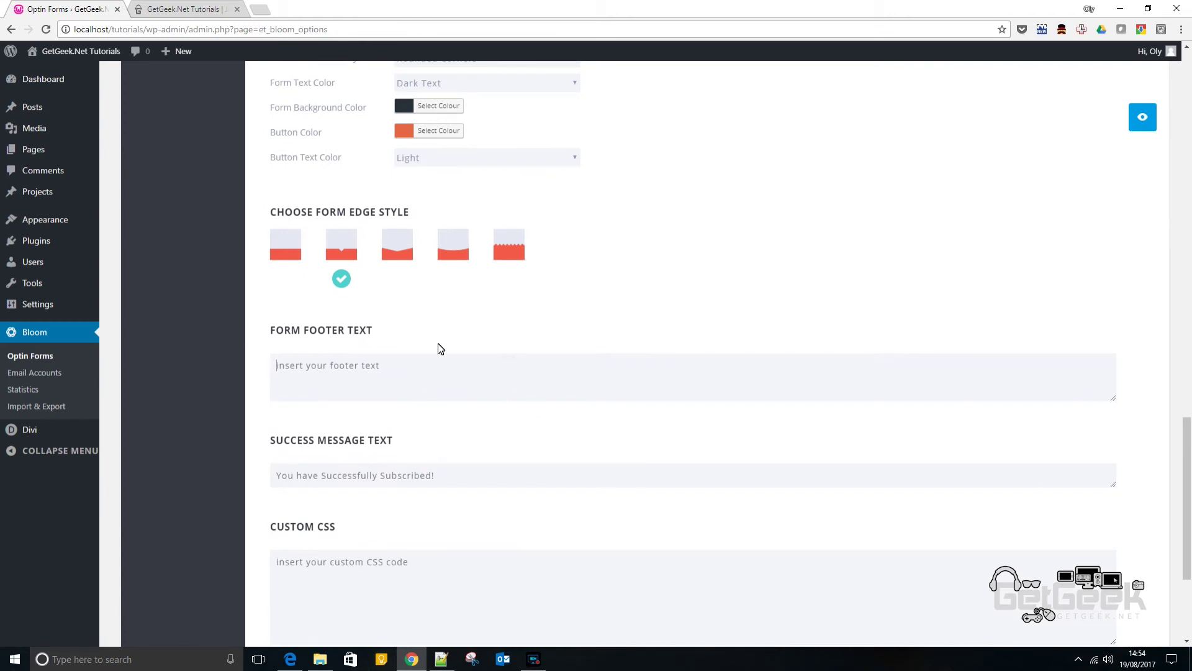
text(We wil anyo)
scroll(475, 359, down, 2)
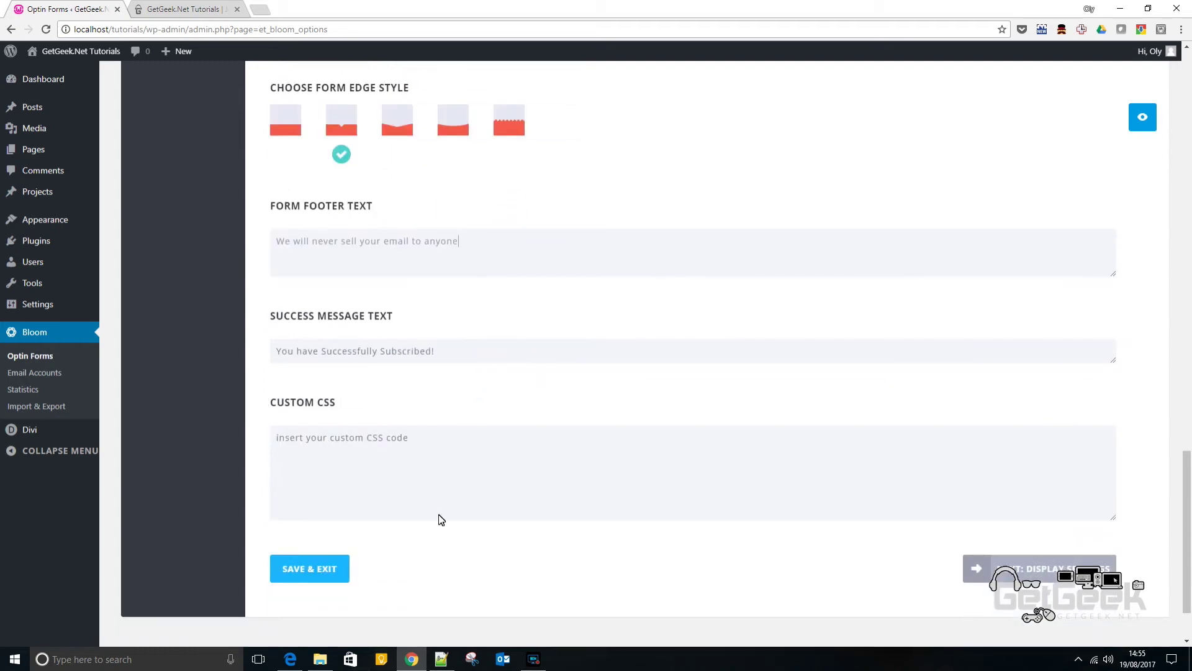
In display settings, keep the fly-in on the Right with the Slide Up animation.
click(453, 451)
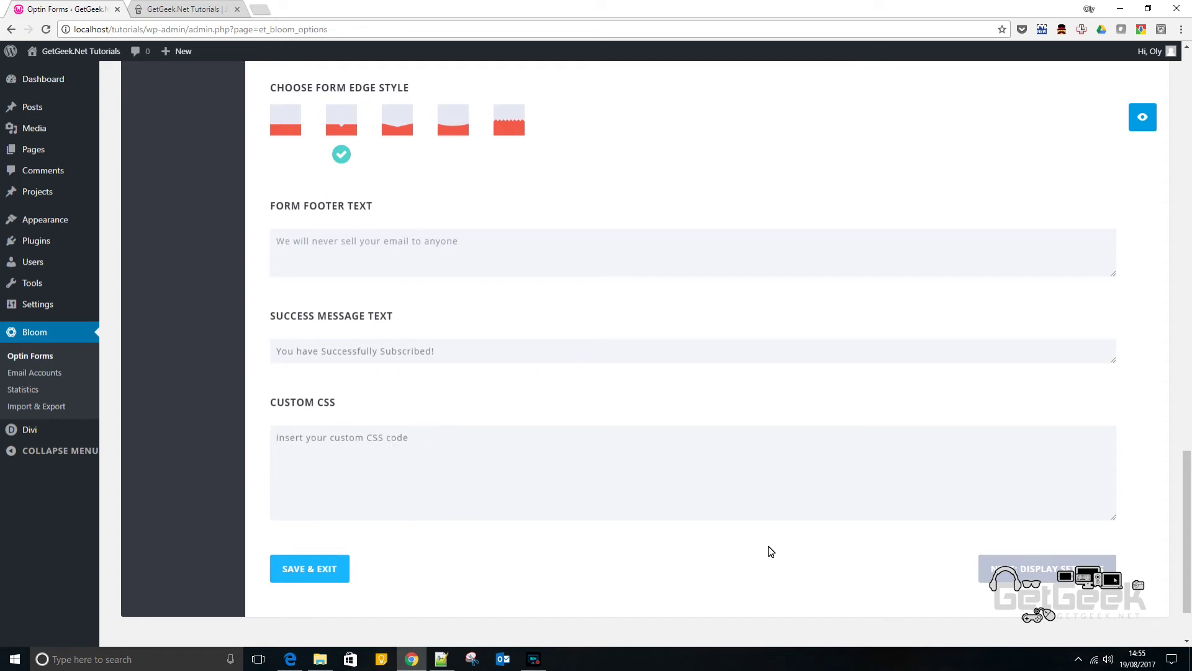
click(1010, 576)
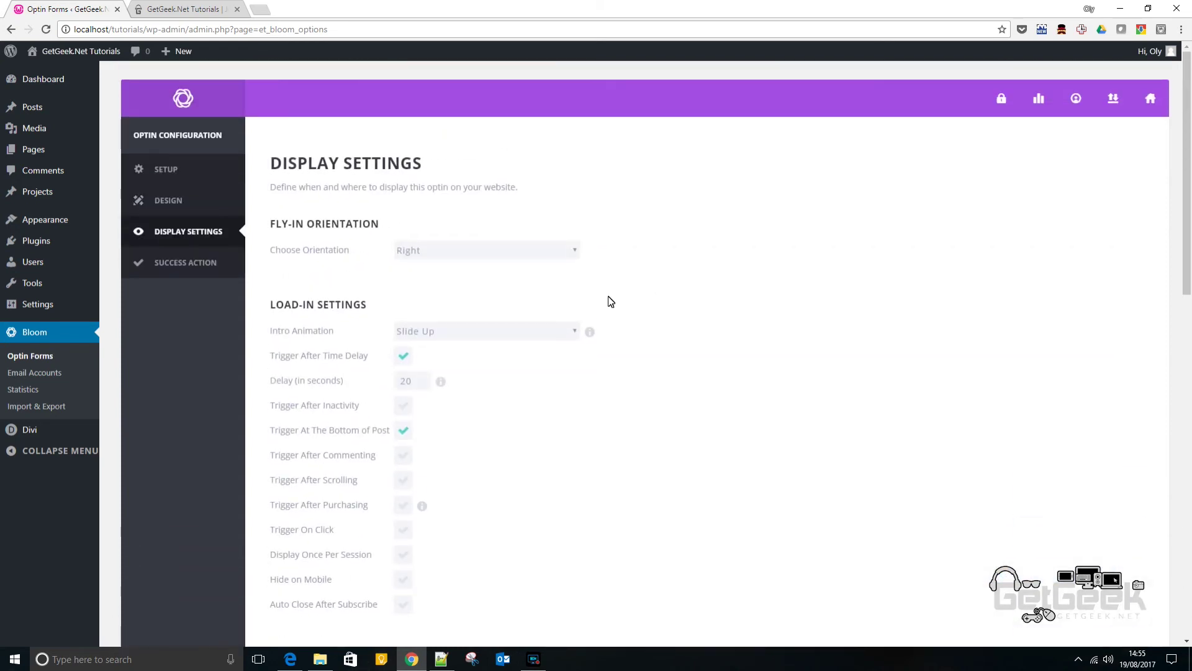
click(515, 252)
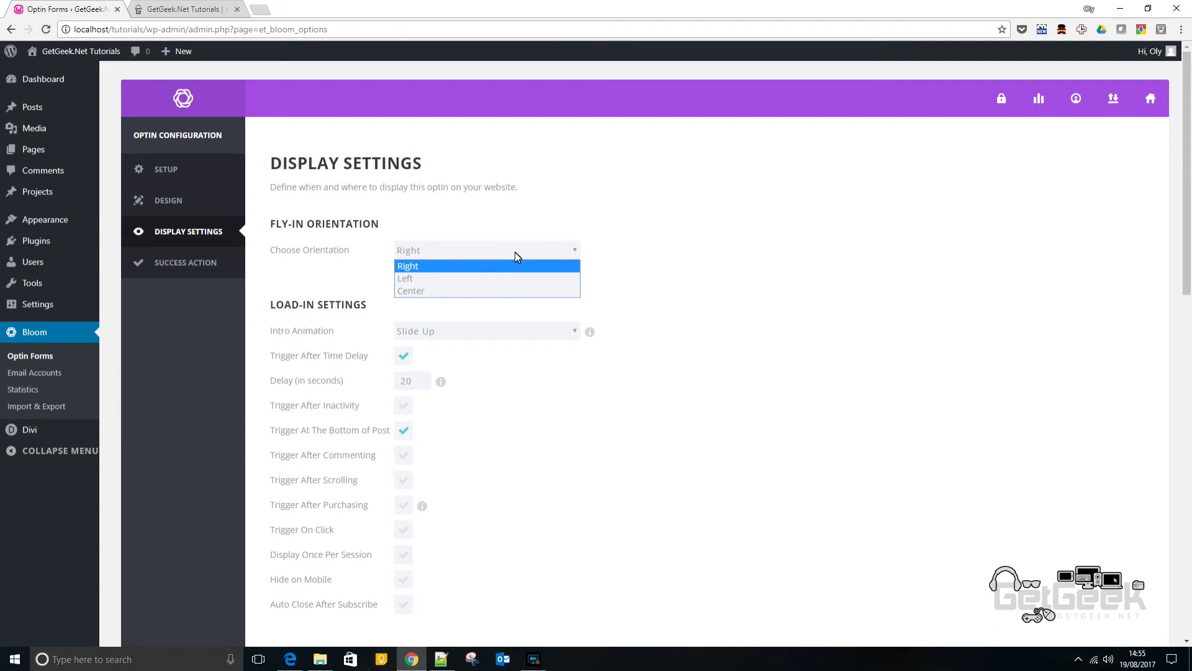
click(437, 266)
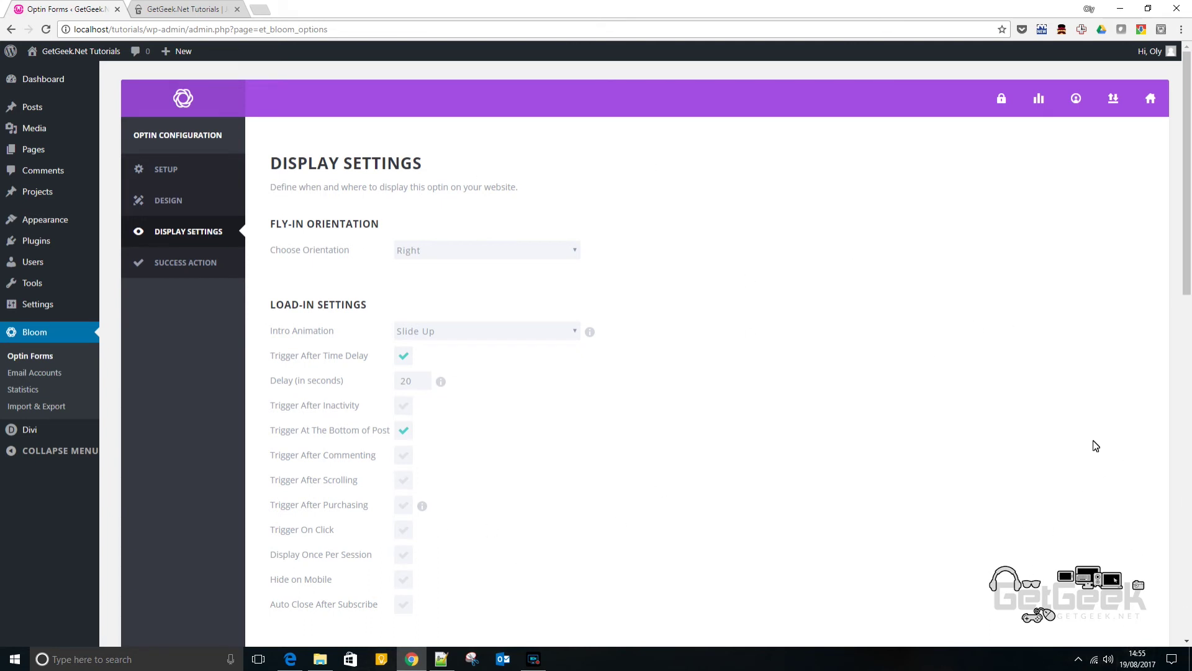
click(455, 250)
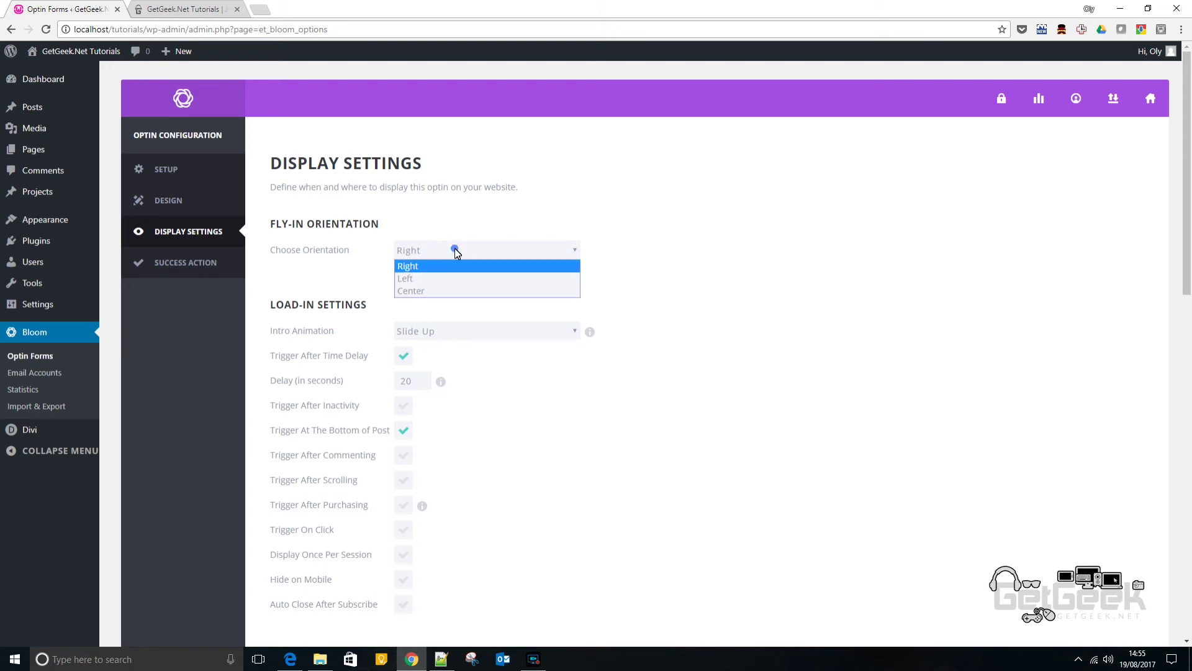
click(822, 284)
scroll(492, 379, down, 2)
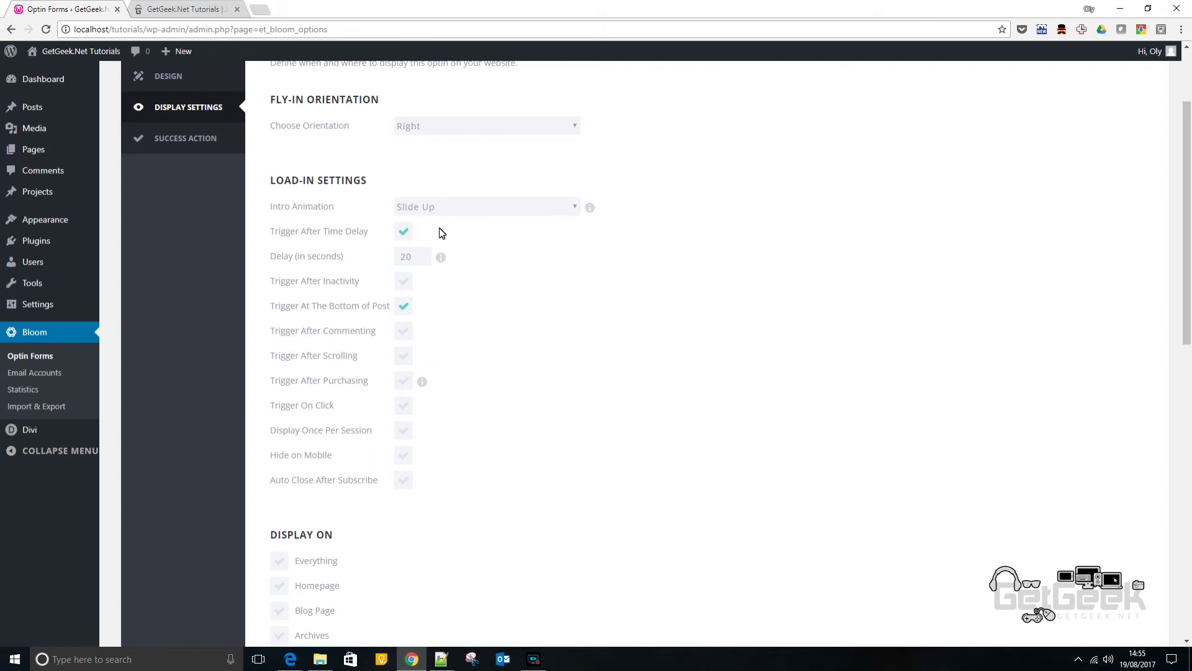
click(533, 214)
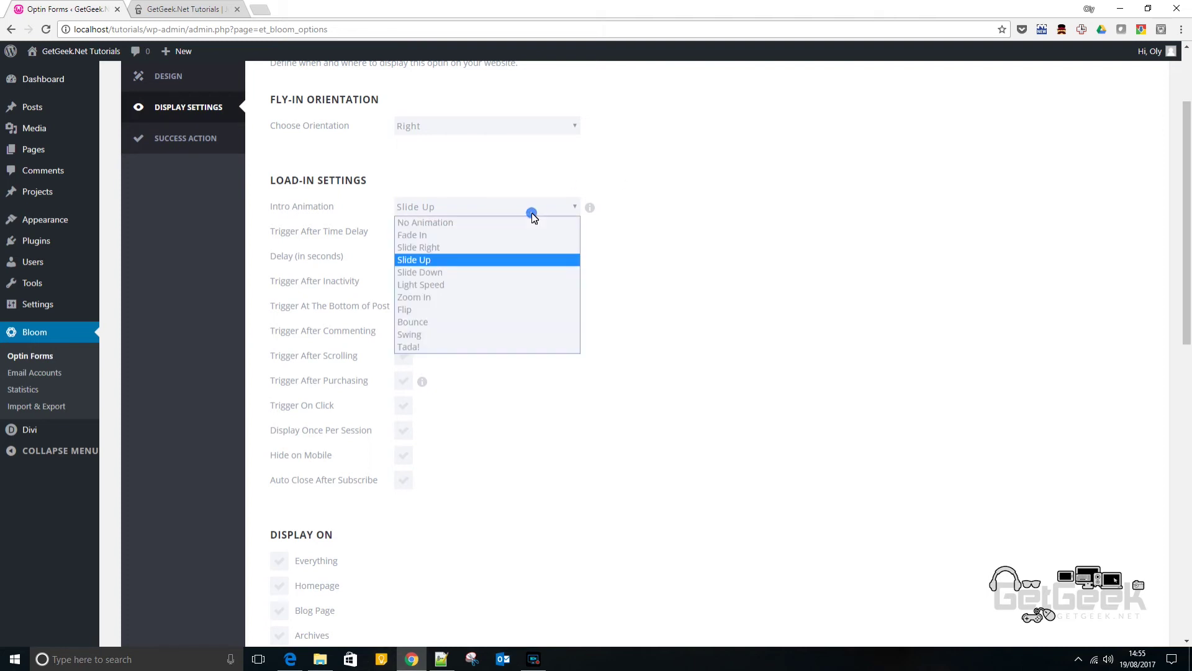
click(462, 261)
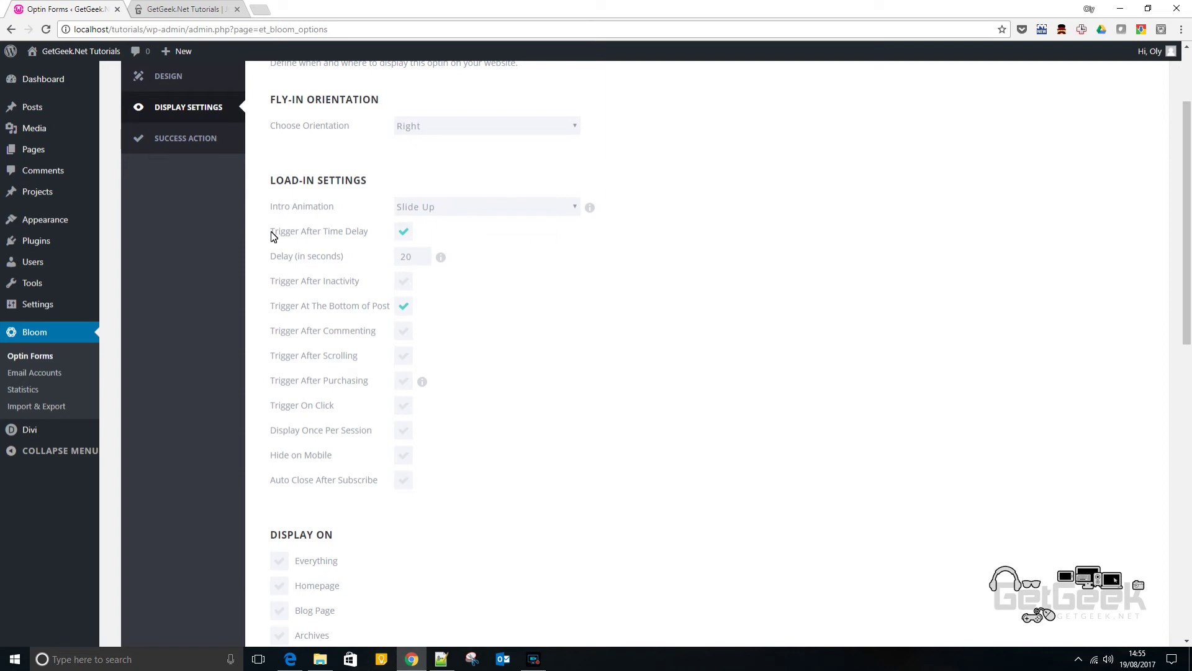
Change the trigger delay from 20 to 10 seconds, leaving Trigger After Inactivity off.
drag(270, 235, 370, 241)
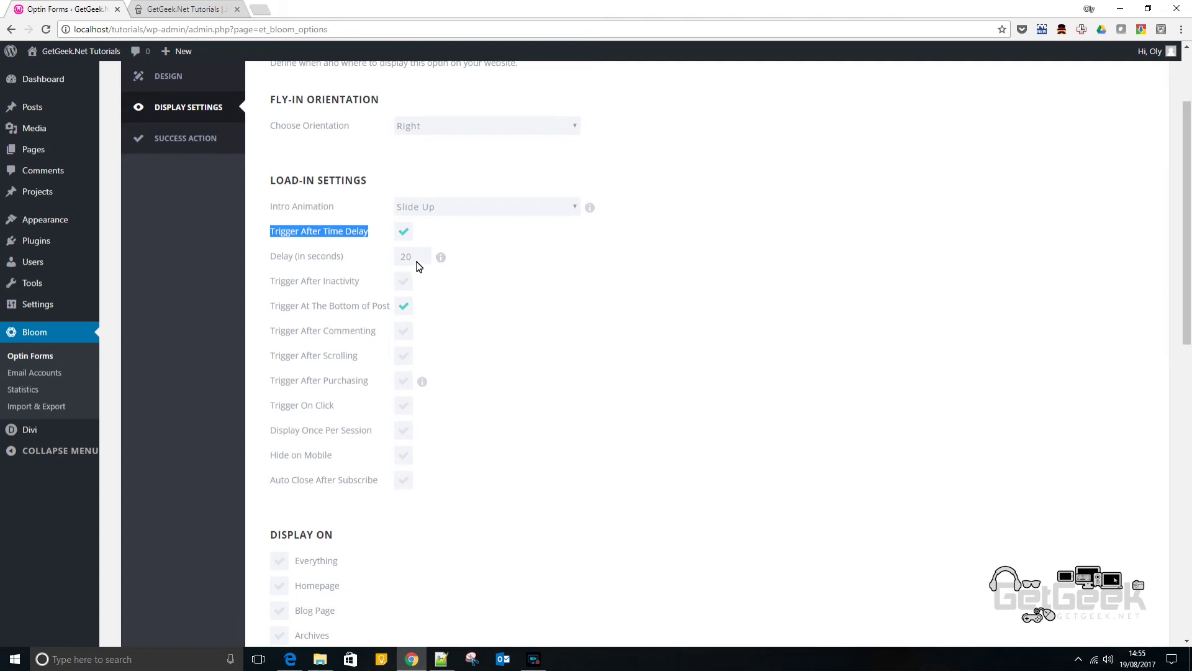
drag(418, 264, 338, 259)
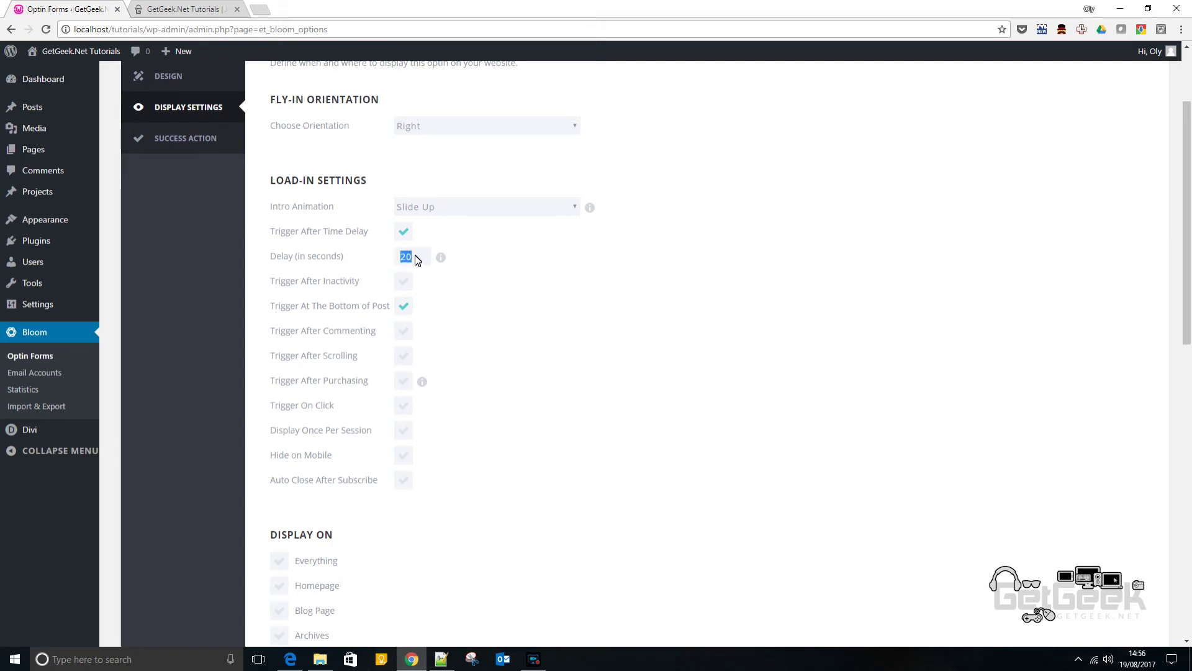
text(10)
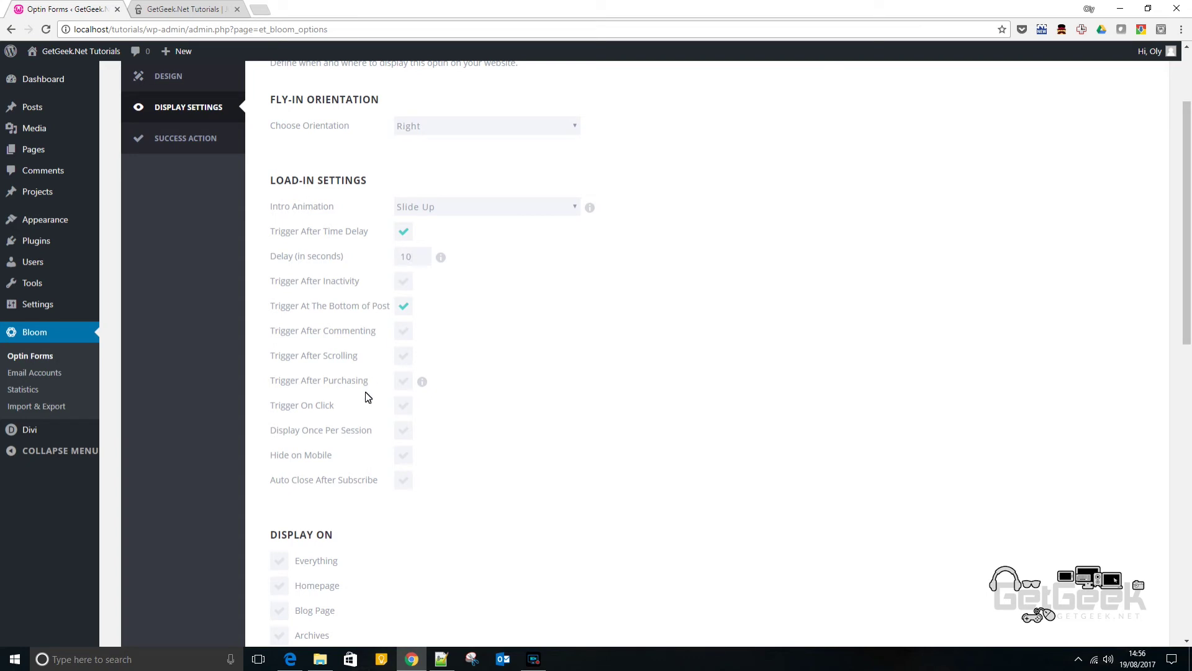
click(403, 282)
click(410, 286)
scroll(357, 439, down, 3)
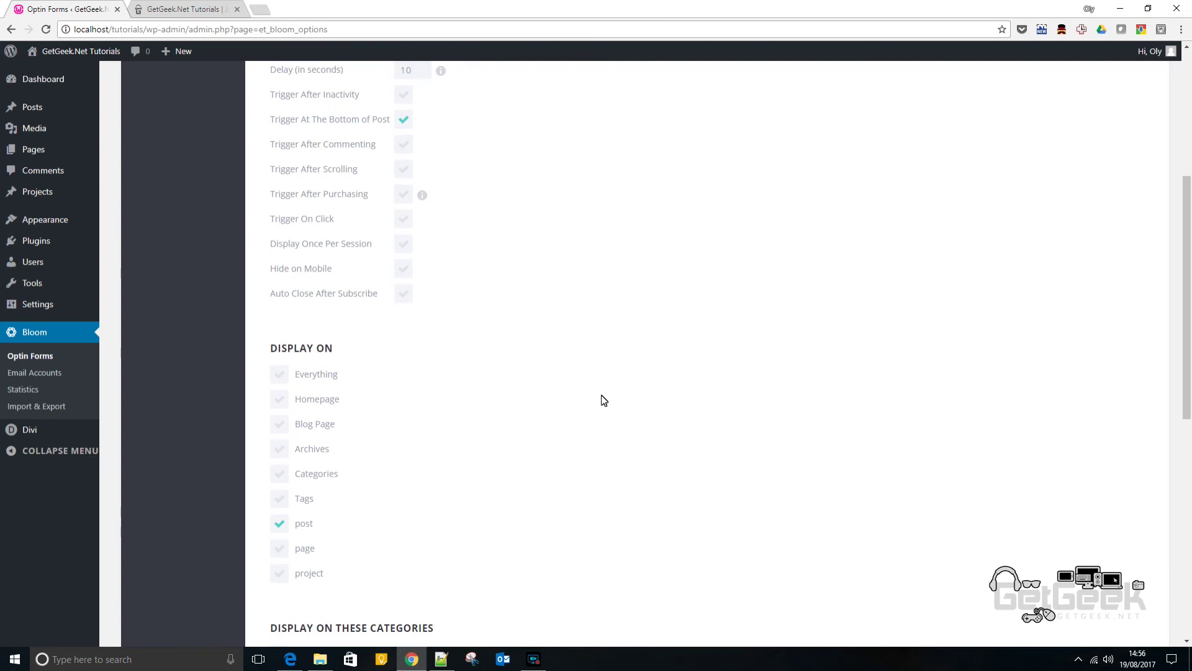
Set Display On to Everything, after briefly trying the Tags option.
click(280, 380)
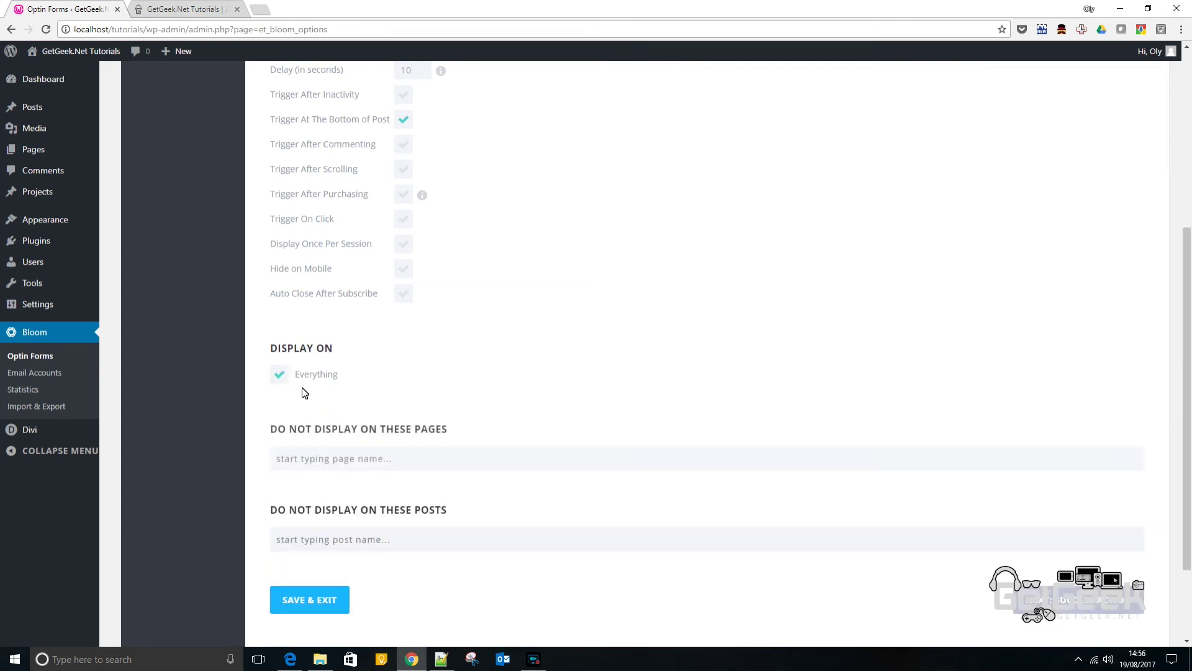
click(280, 375)
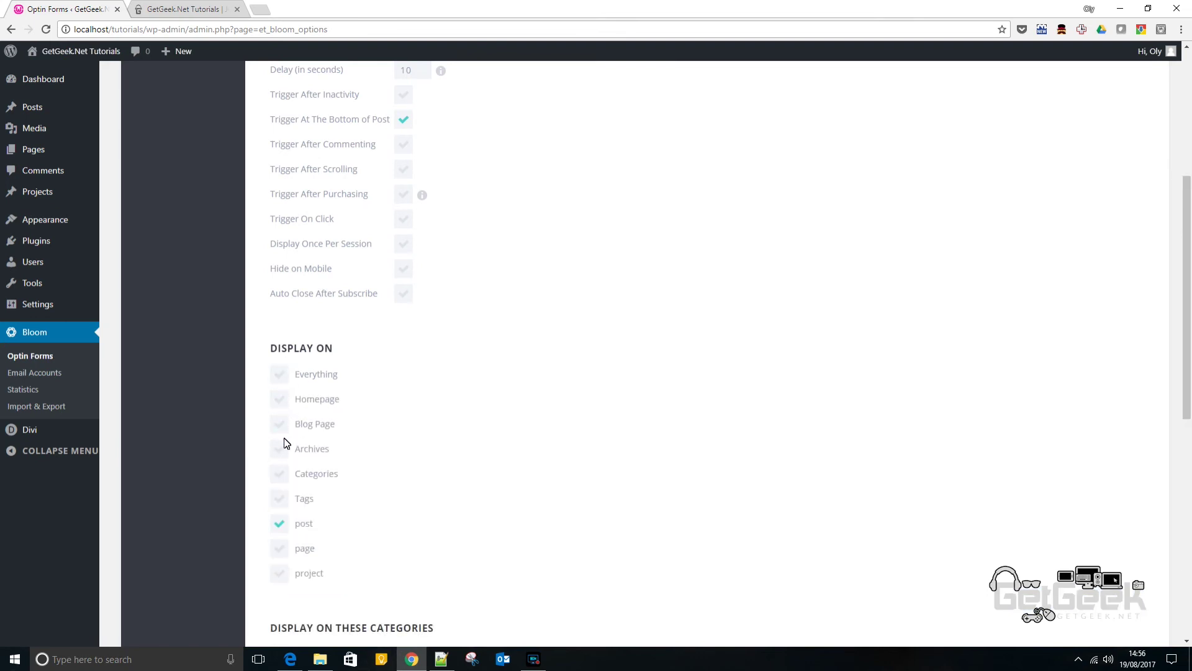
click(280, 500)
click(285, 509)
click(279, 382)
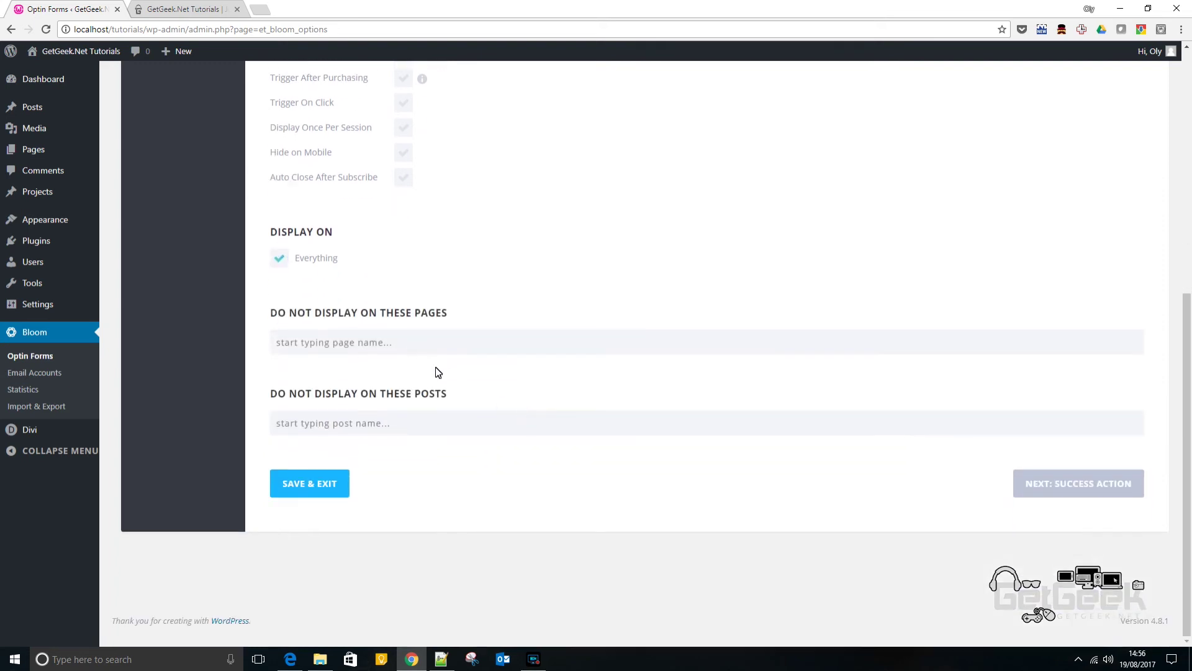
Review the page and post exclusion lists, leaving nothing excluded.
click(456, 345)
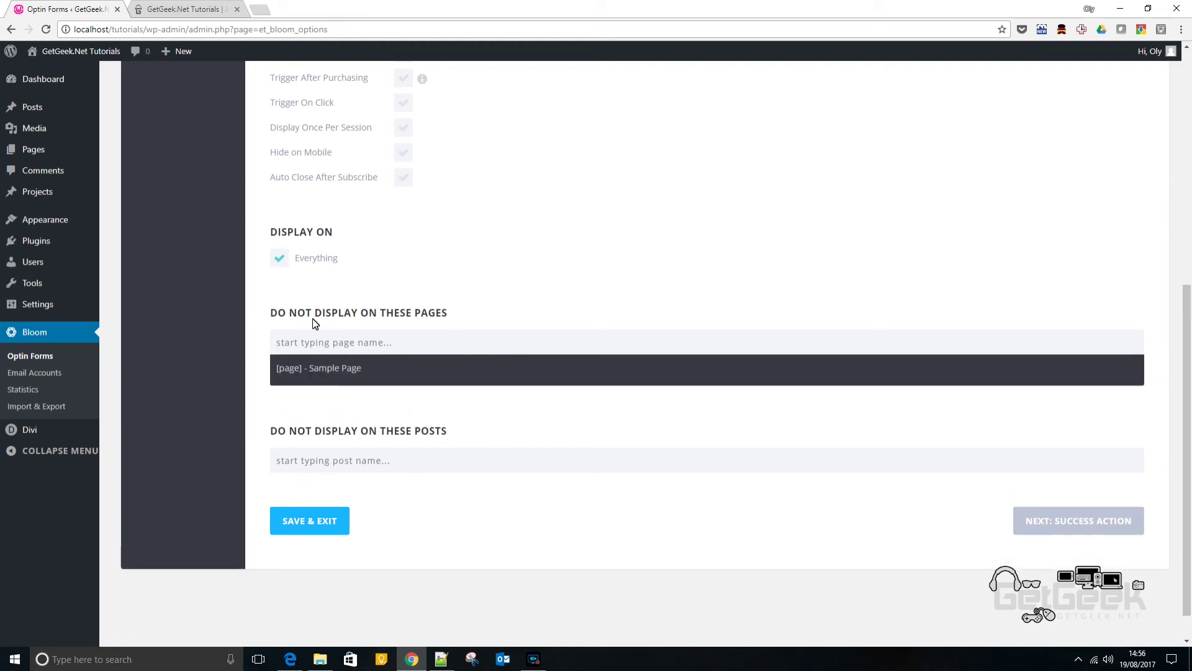
drag(271, 314, 444, 319)
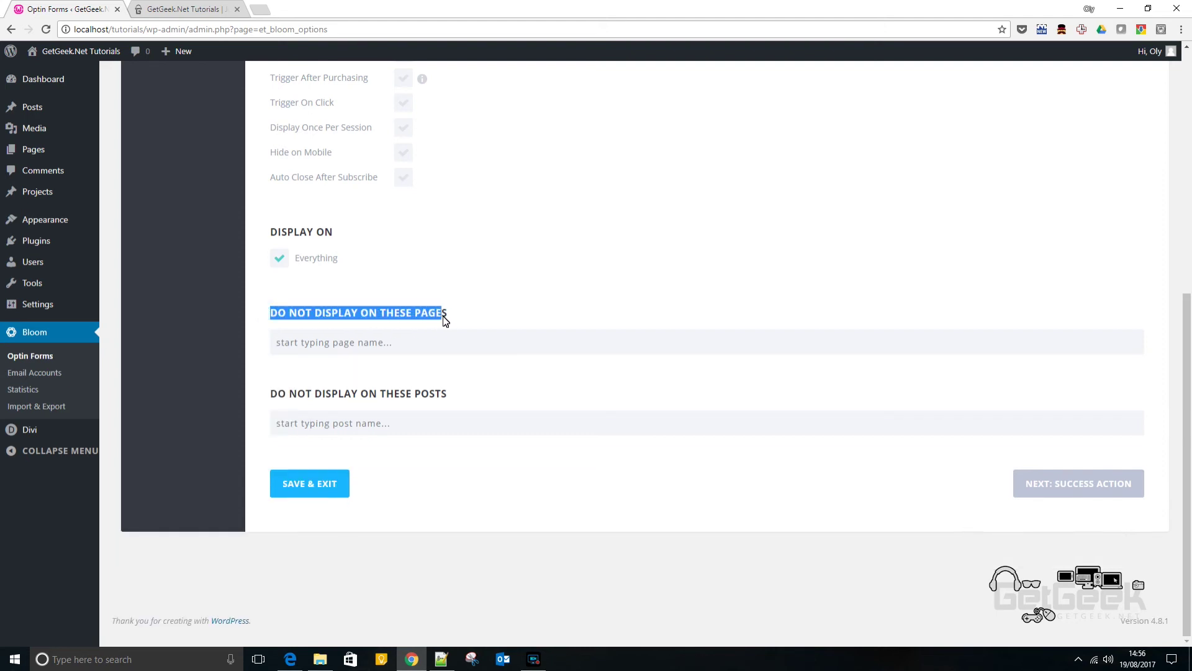
click(335, 339)
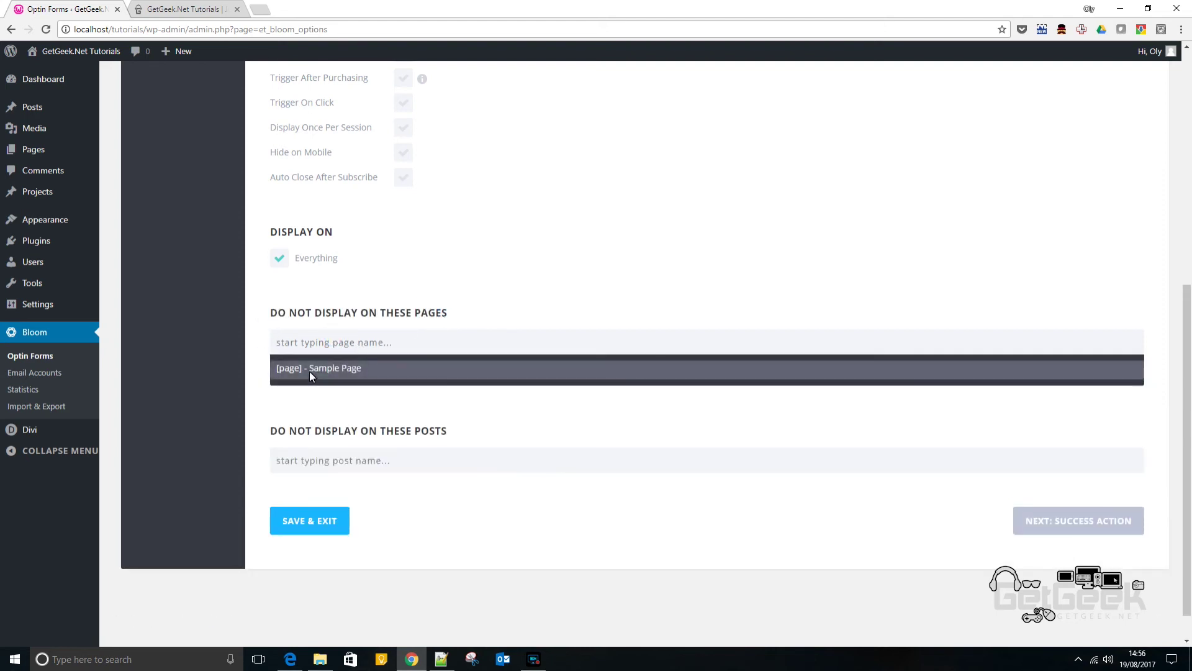
click(589, 277)
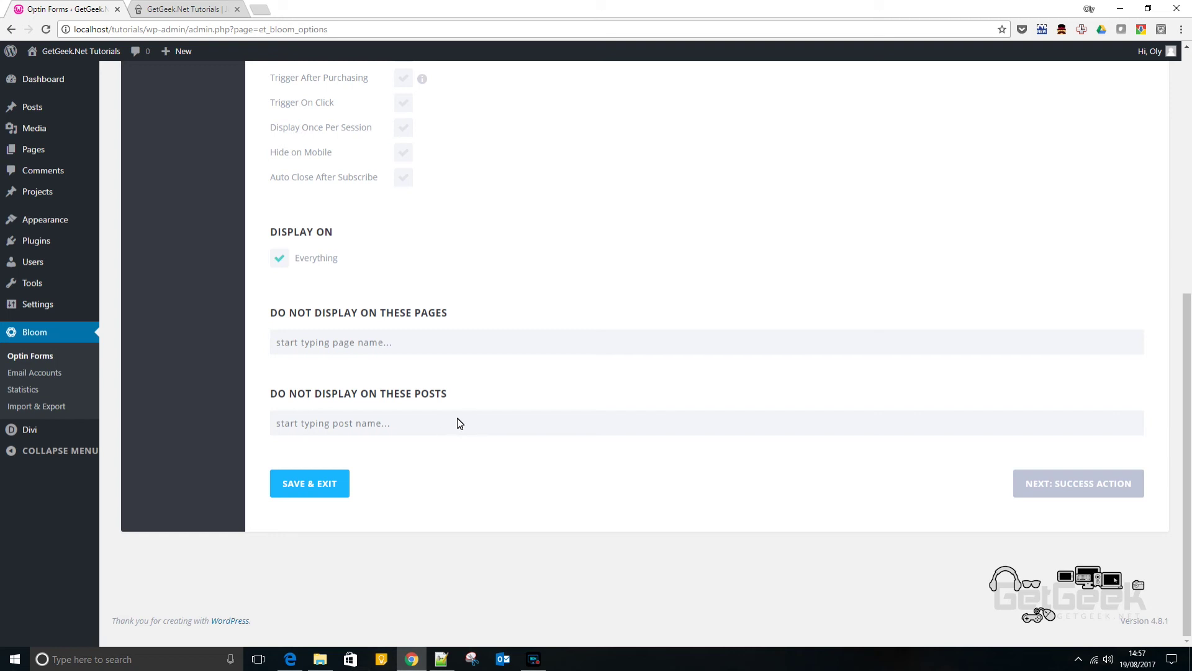
click(373, 423)
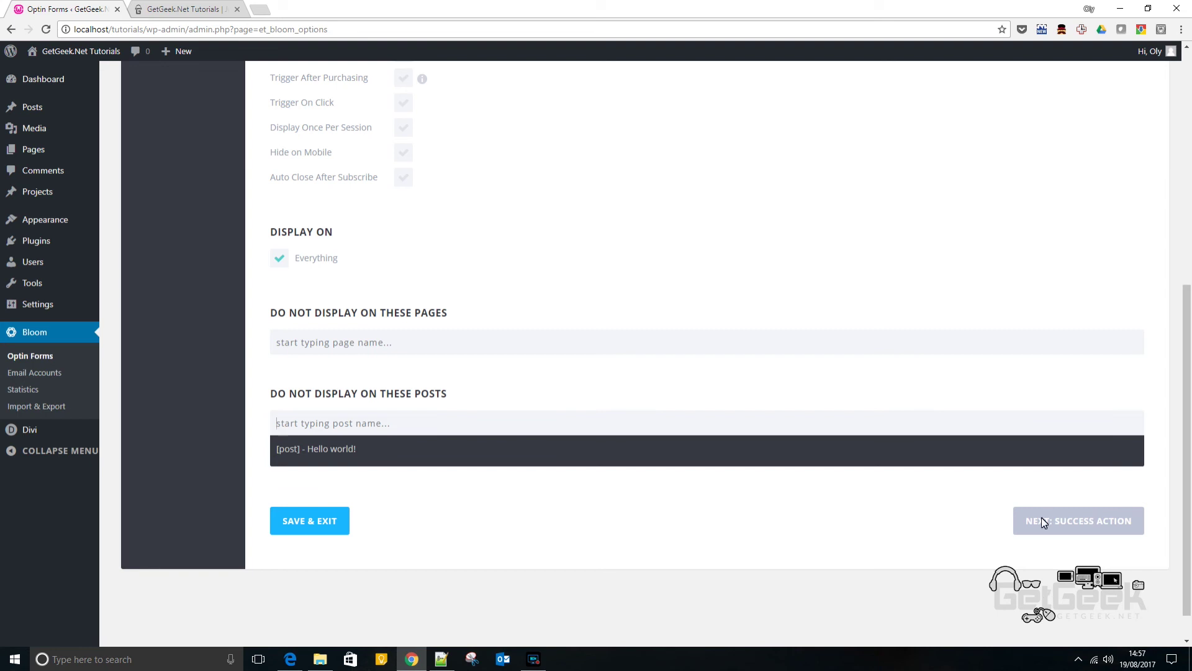
Save & Exit the optin and check OPTIN1's 0 impressions, 0 conversions and 0% rate.
click(1061, 523)
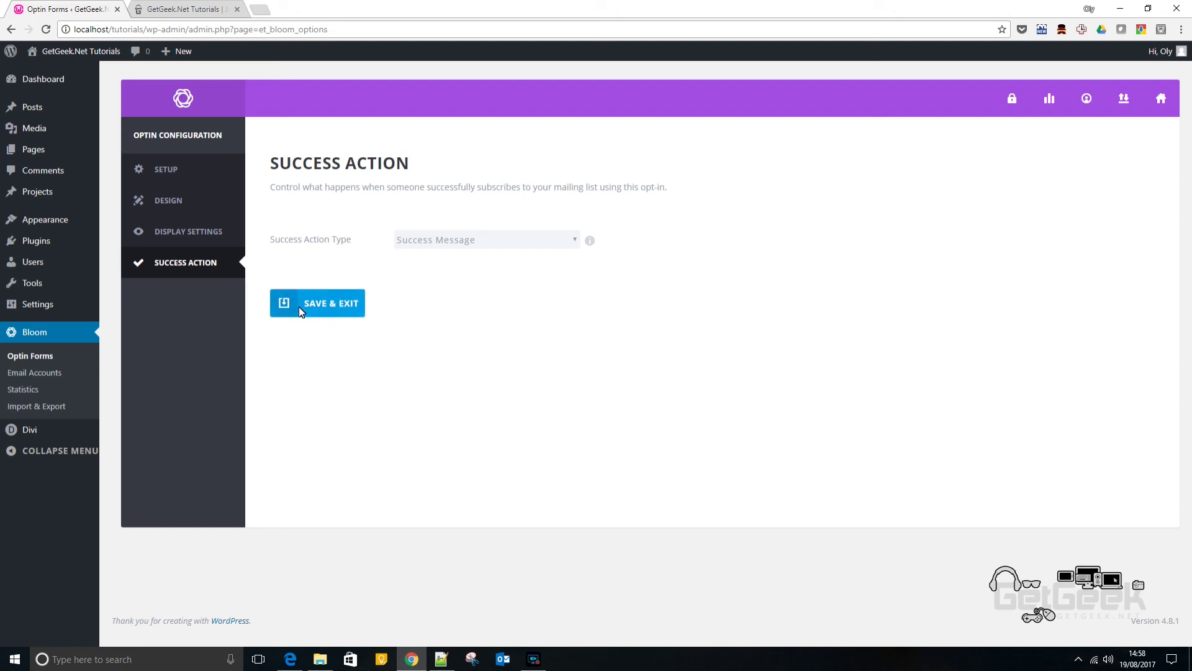
click(327, 310)
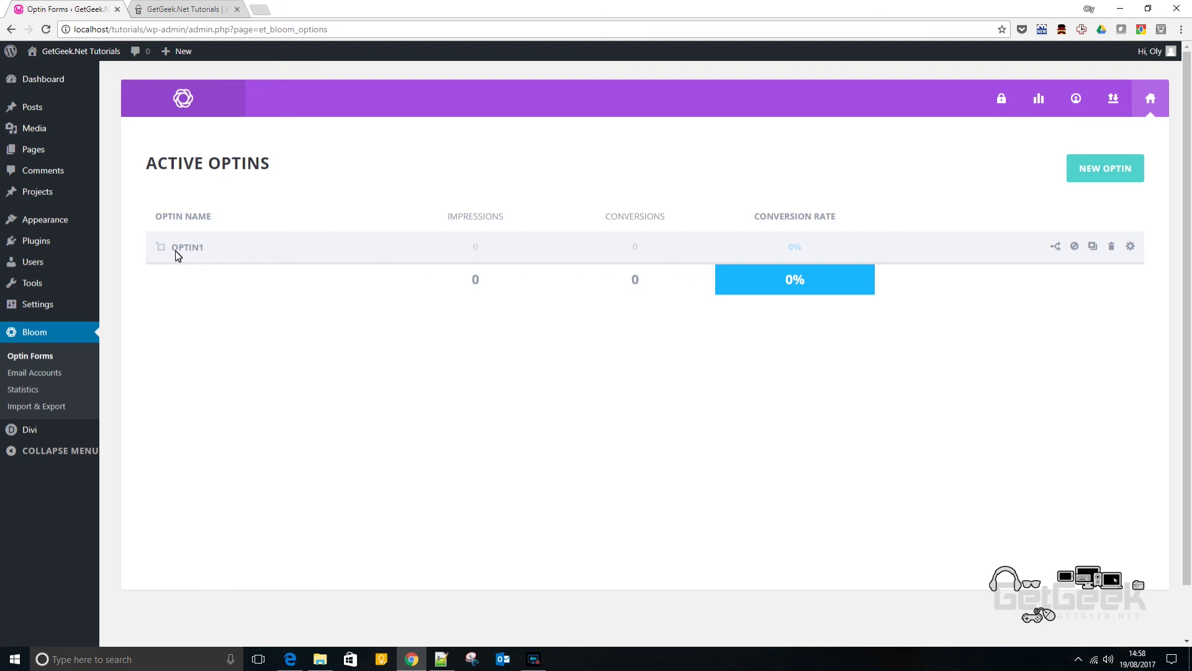
double_click(473, 251)
double_click(632, 249)
double_click(793, 250)
Open the site's front end in a new tab and view the Hello world! post.
middle_click(99, 53)
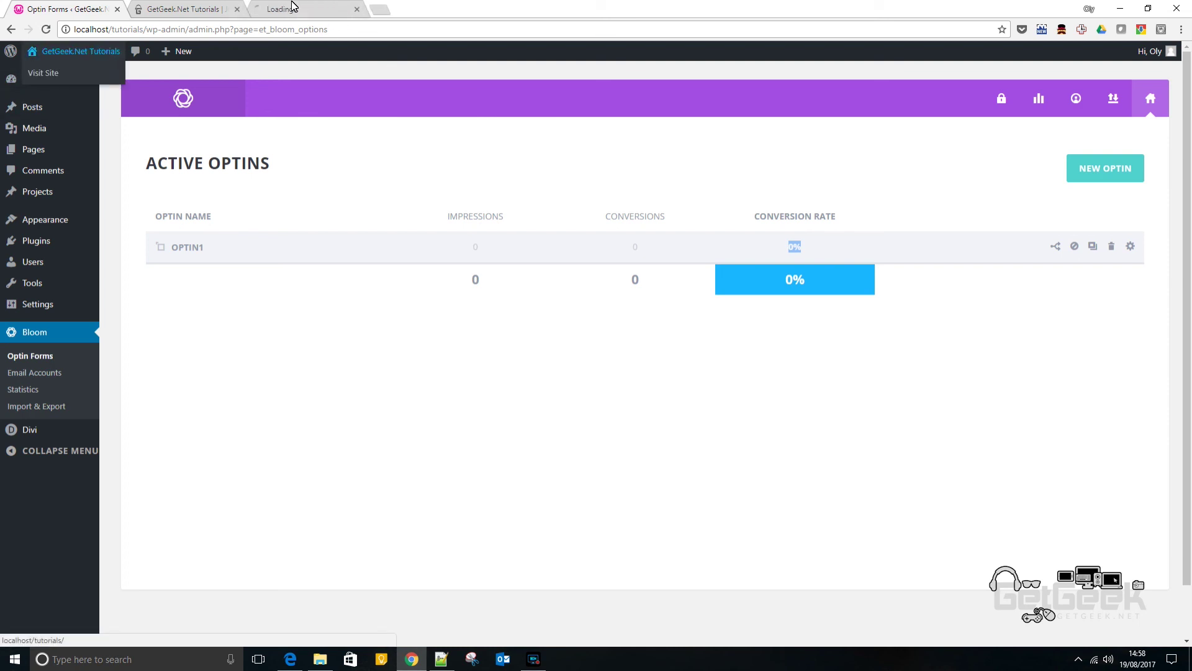
click(317, 12)
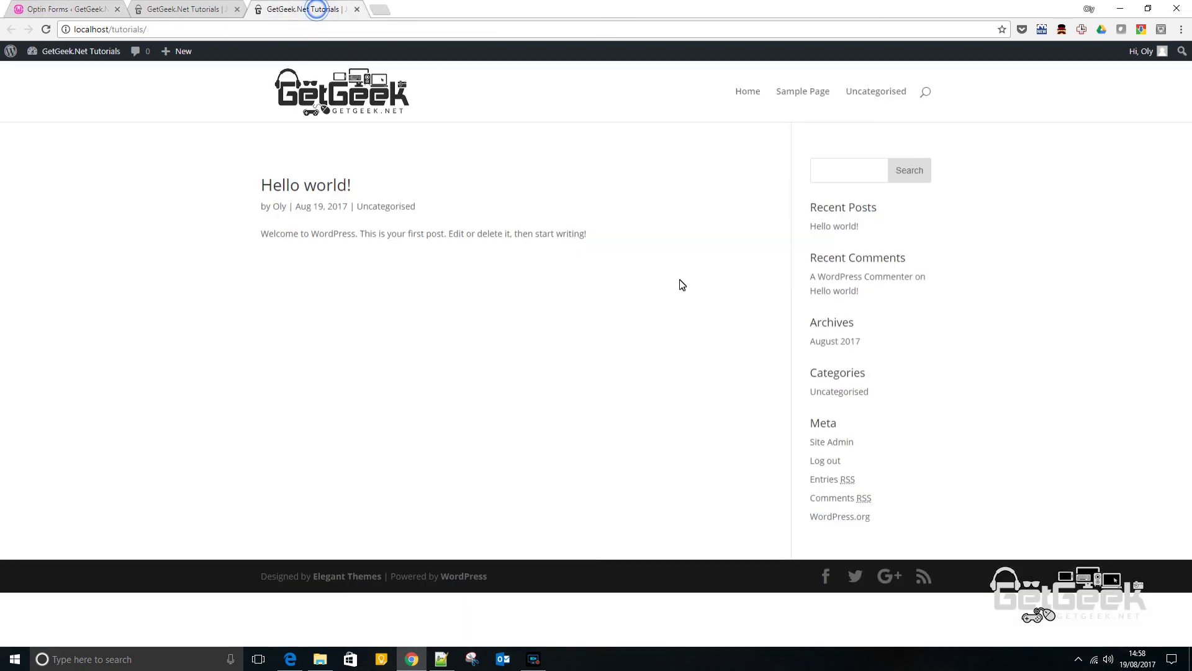
click(338, 187)
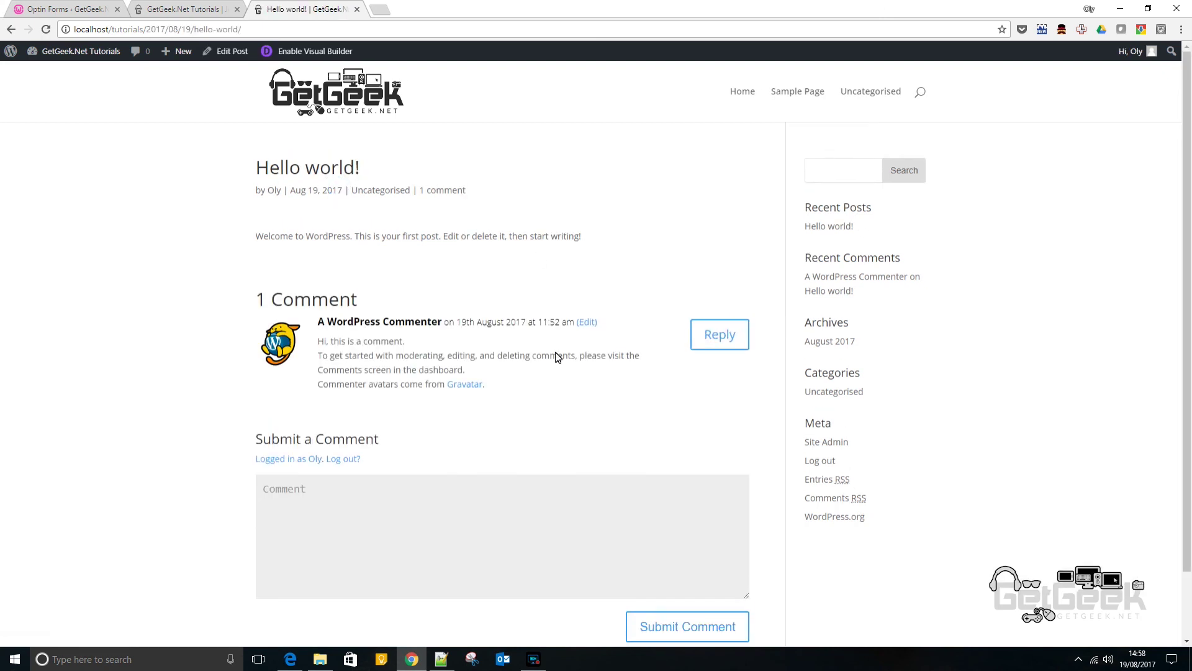
Back in Bloom, reopen Optin1's display settings.
click(186, 9)
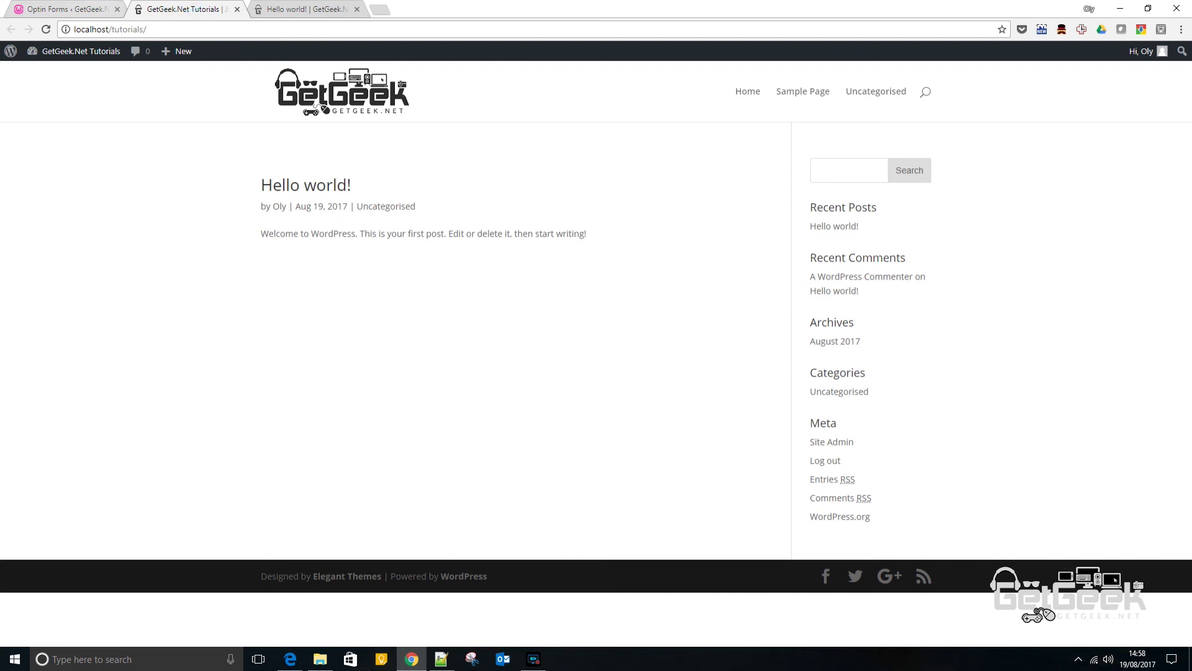
click(93, 7)
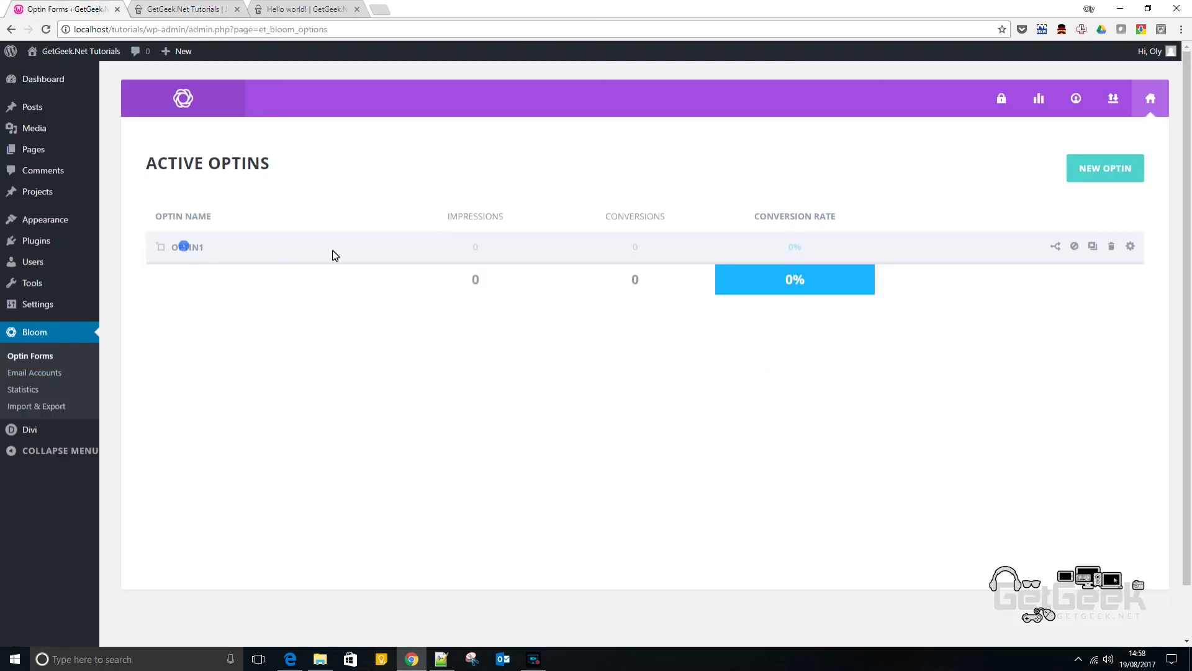
click(1130, 247)
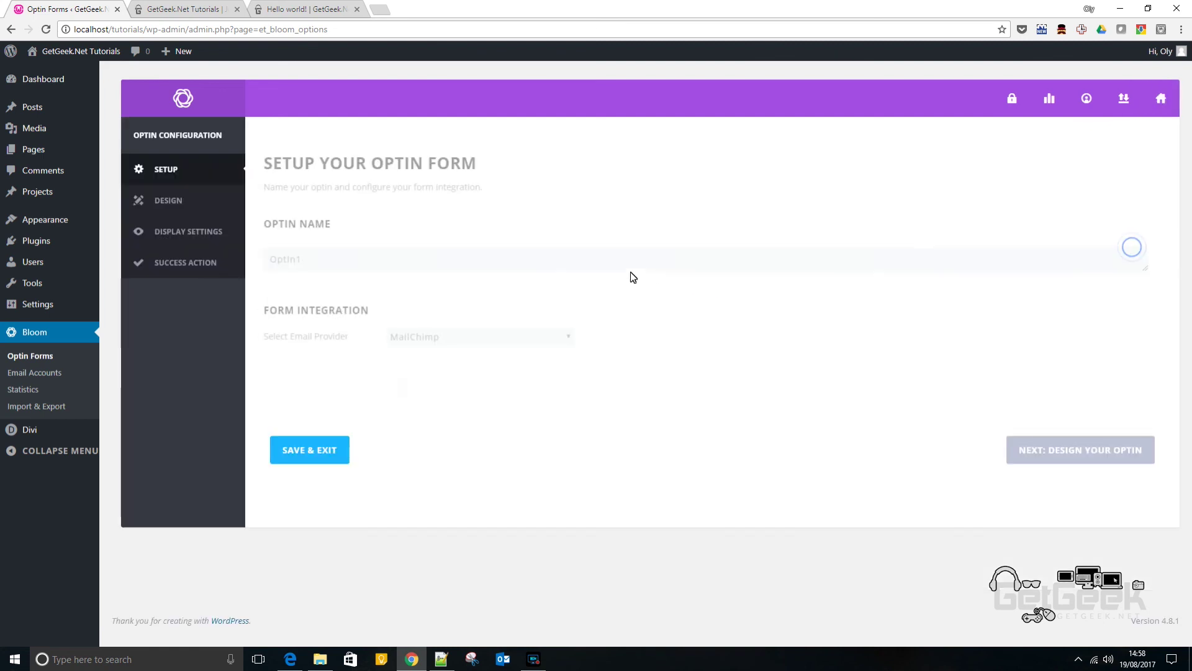
click(194, 231)
scroll(559, 452, down, 2)
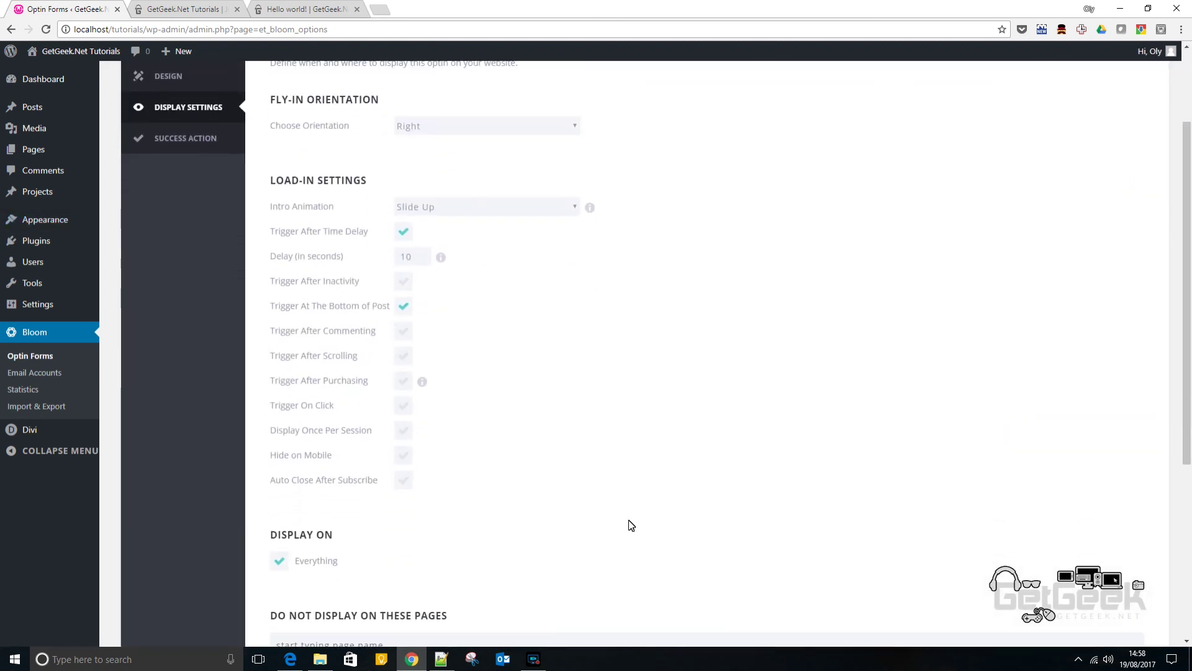
Check the fly-in's footer text on the Hello world! post, then return to the Bloom admin.
click(300, 9)
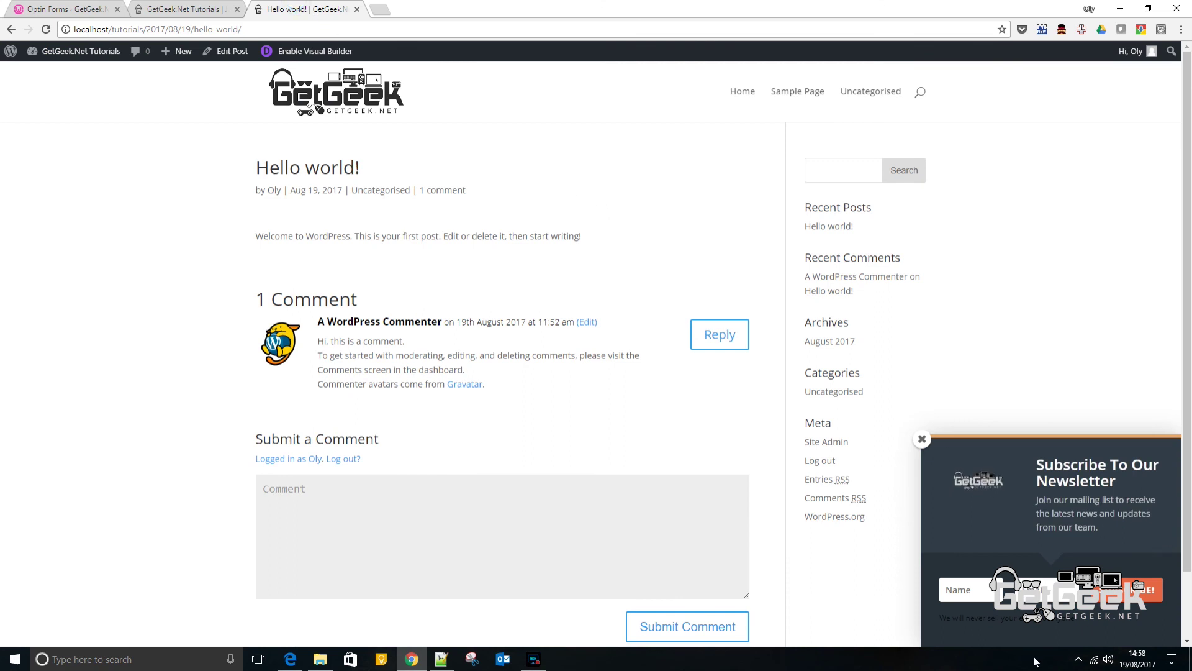
drag(1086, 618, 940, 628)
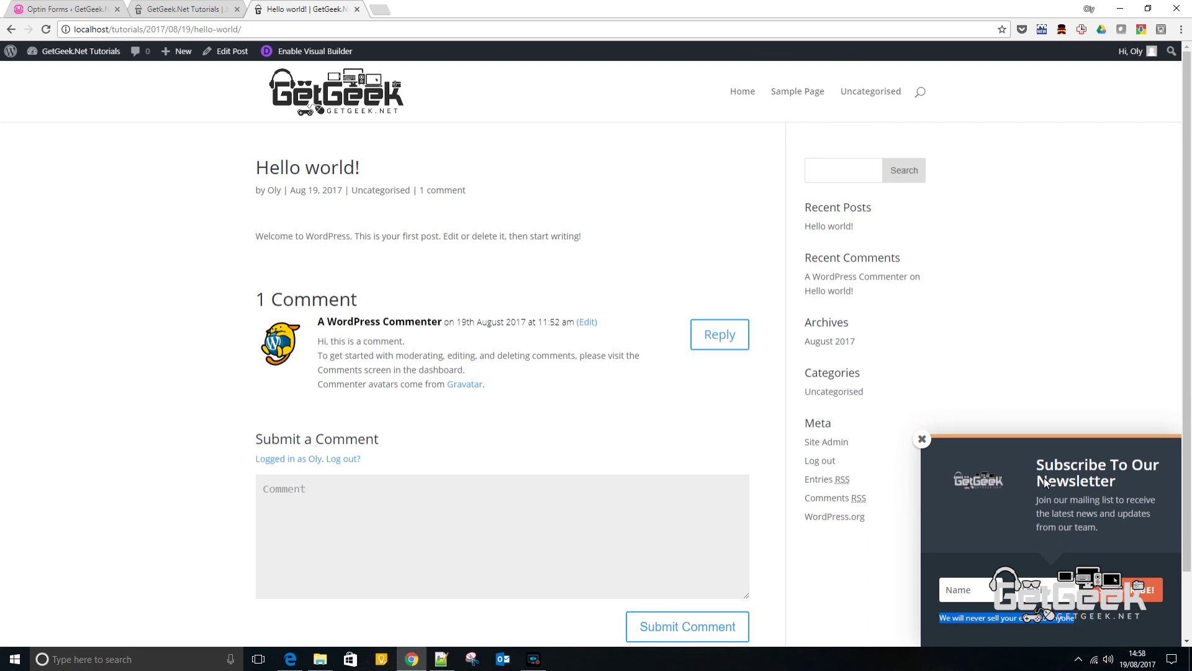
click(183, 9)
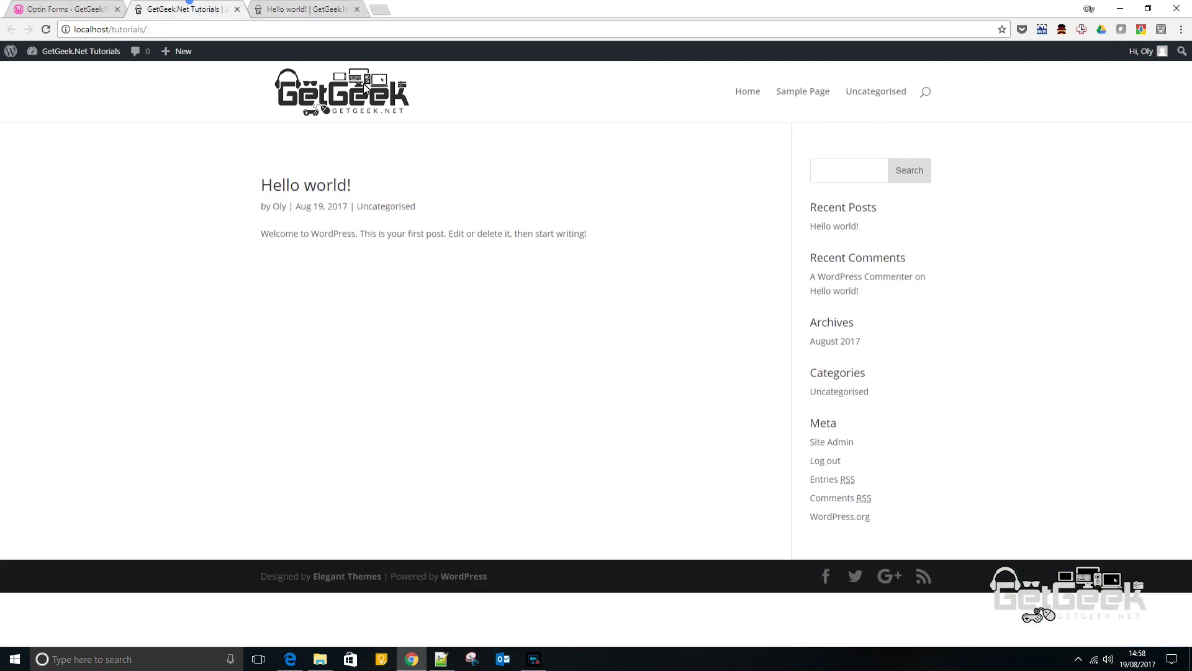
key(ctrl+Tab)
key(ctrl+Tab)
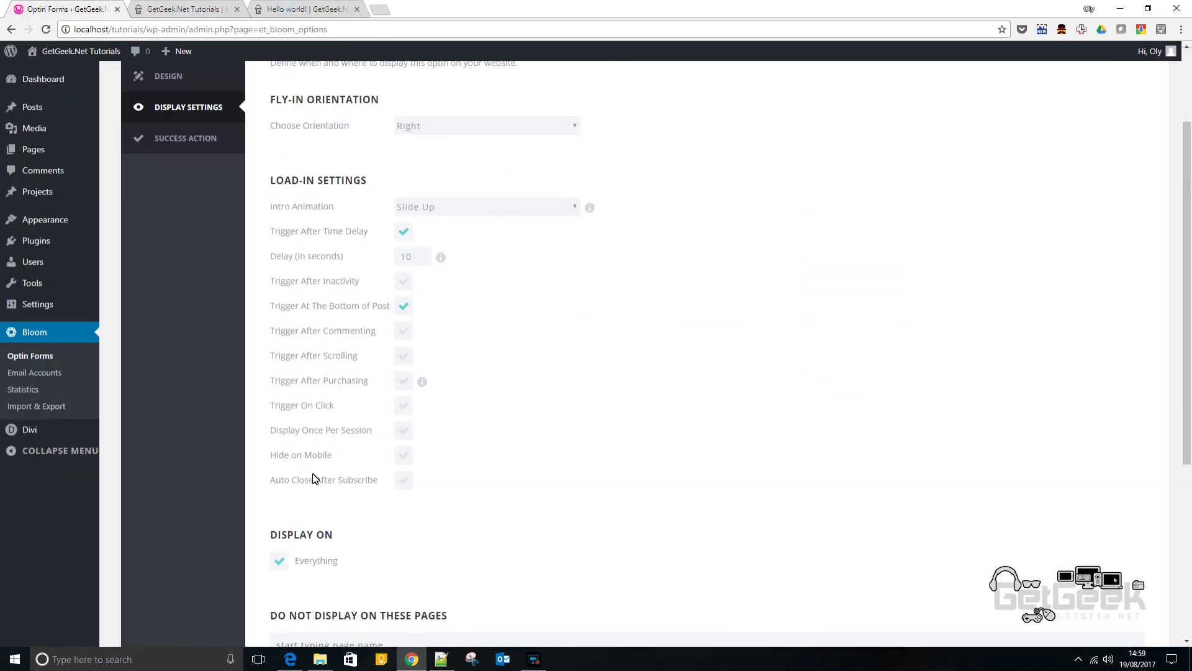